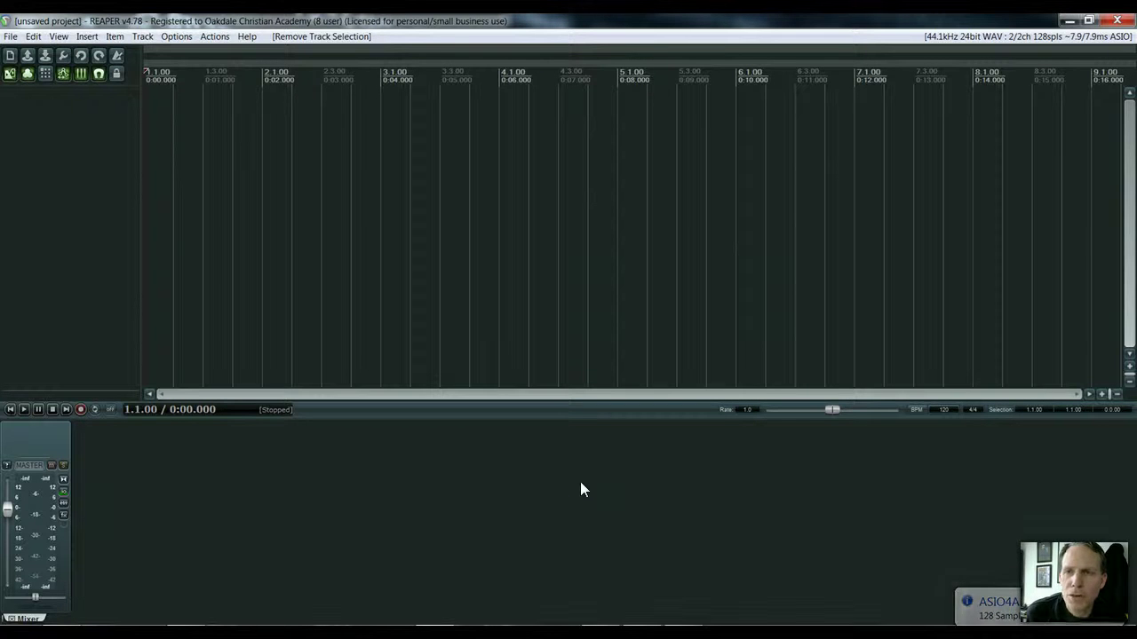
Insert the SampleTank 3 (x64) virtual instrument on a new track
click(573, 485)
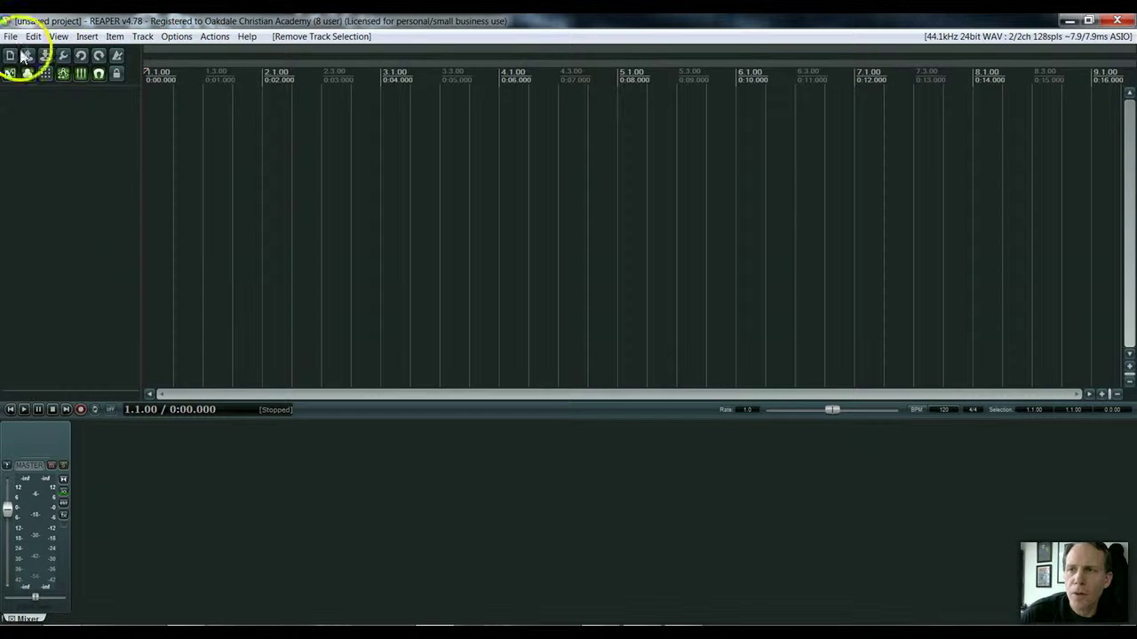
click(89, 39)
click(88, 67)
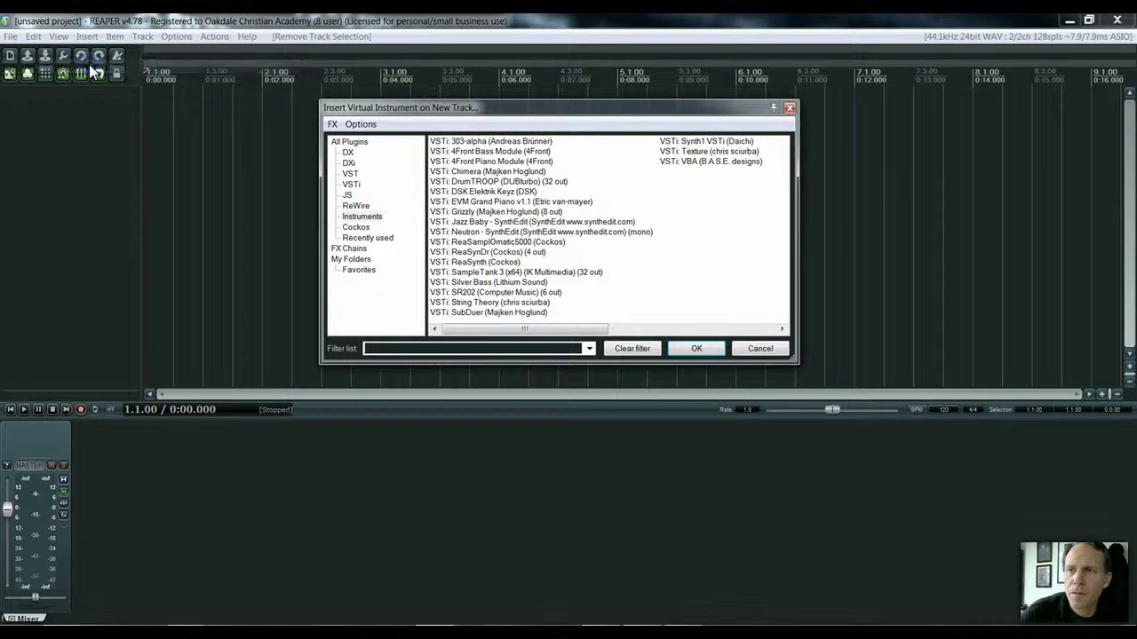
double_click(502, 272)
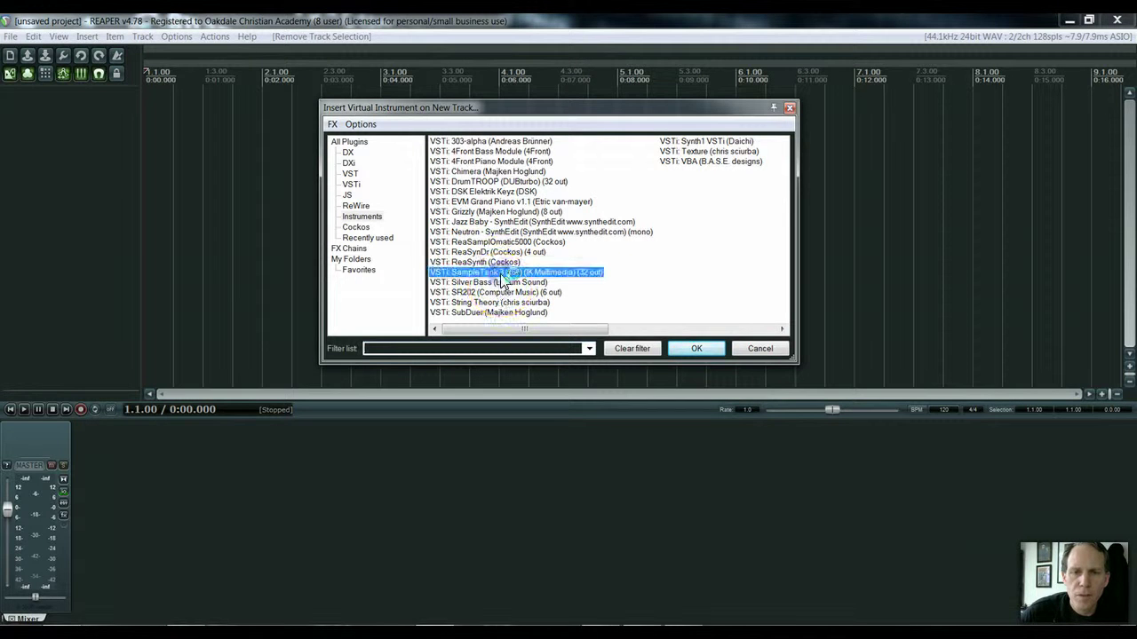
click(689, 429)
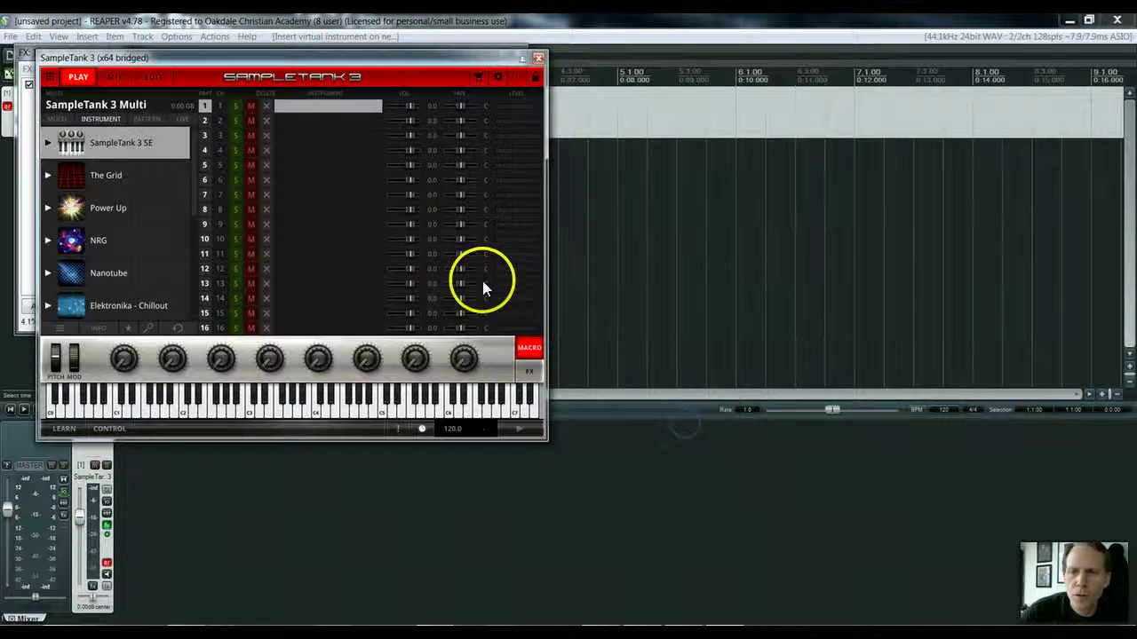
Search the SampleTank instruments for "kit", load Alt Rock Kit into part 1, and close the plug-in windows
click(149, 329)
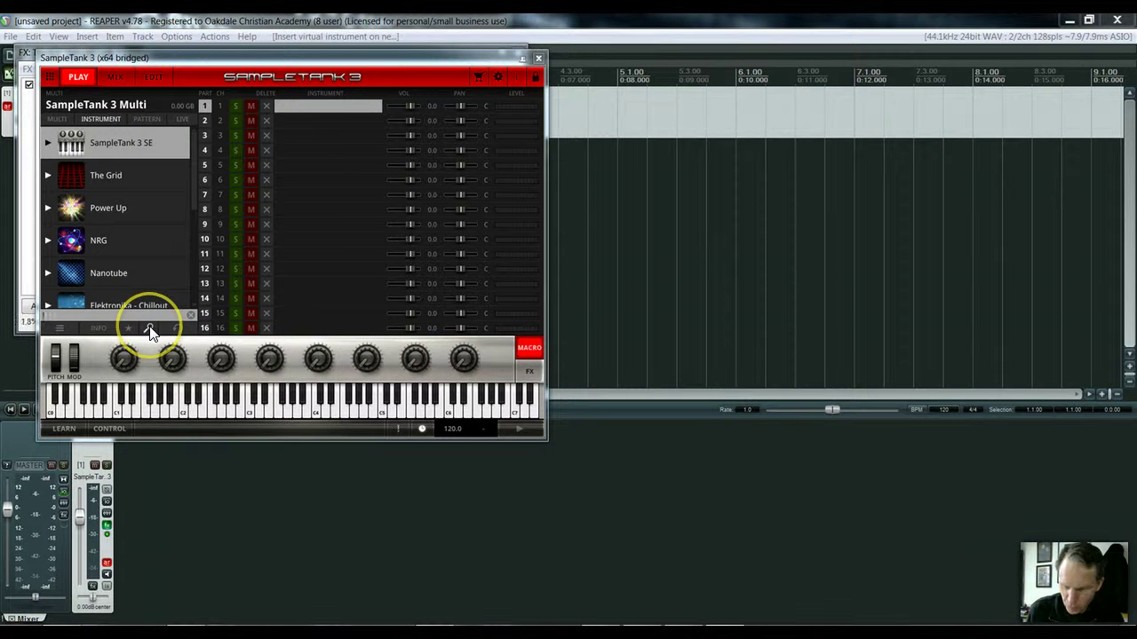
text(kit)
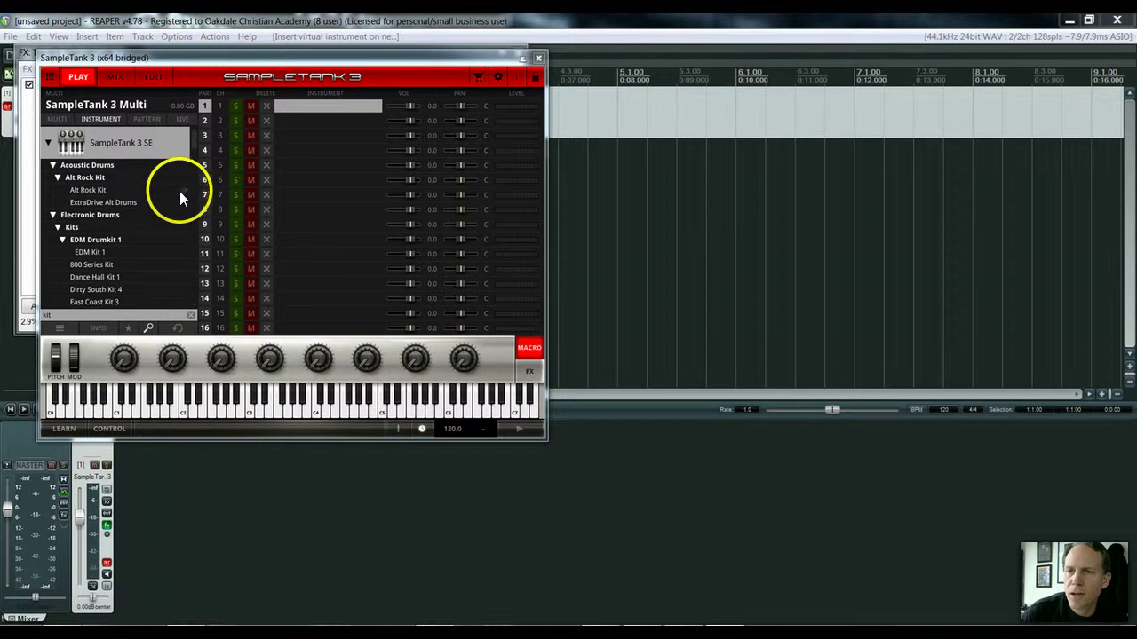
double_click(88, 190)
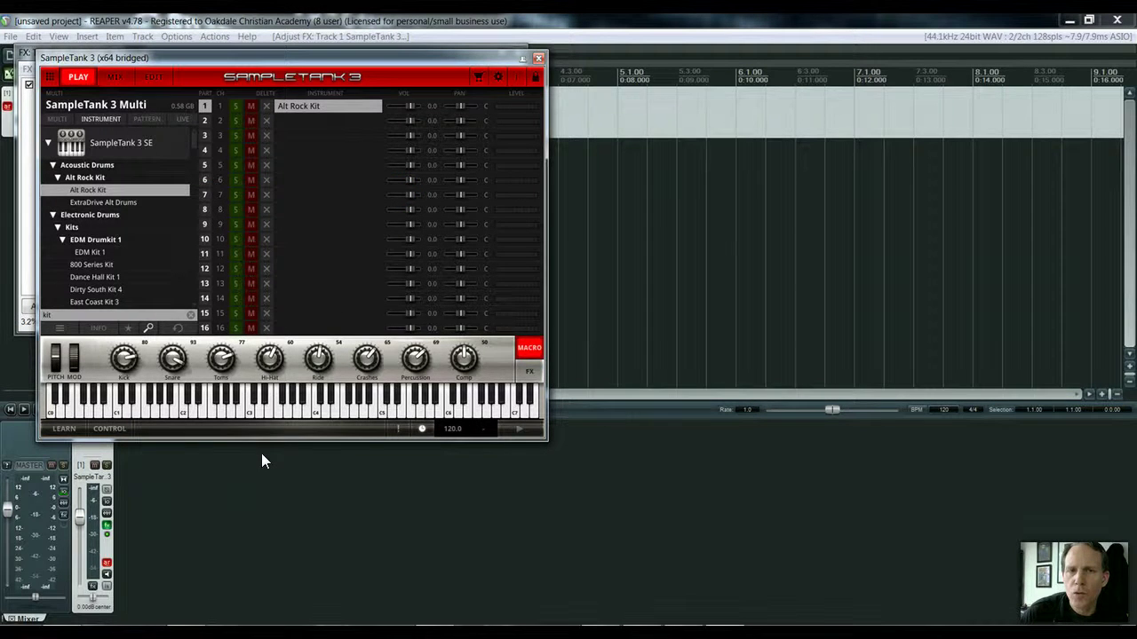
click(539, 60)
click(517, 51)
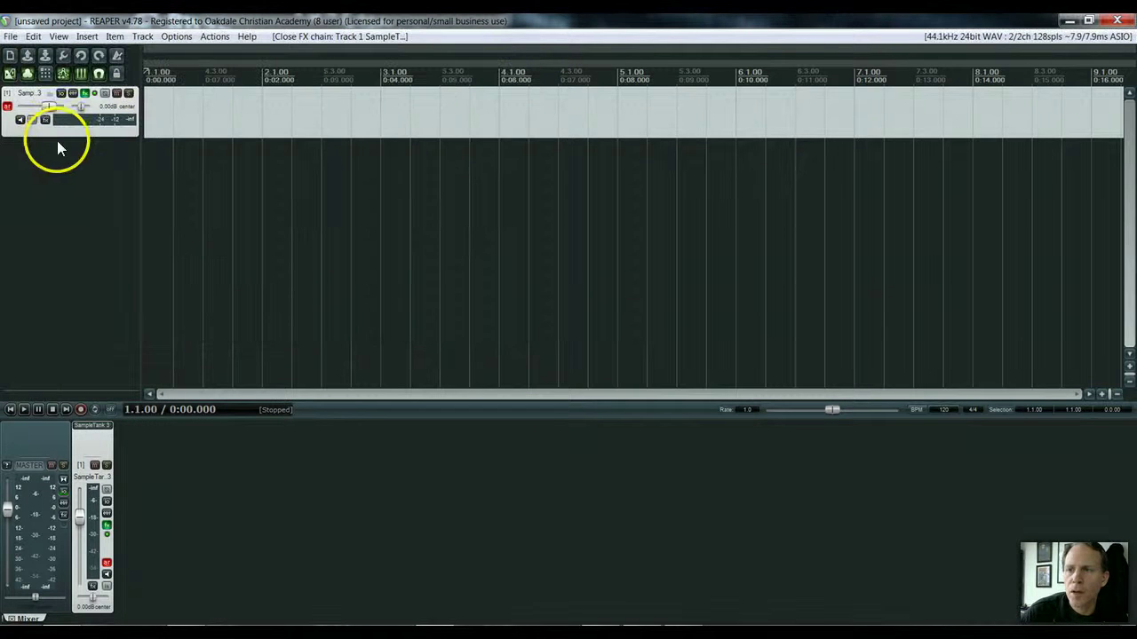
Enlarge the SampleTank track's height and insert a new one-bar MIDI item spanning 2.1.00 to 3.1.00
drag(59, 135, 69, 378)
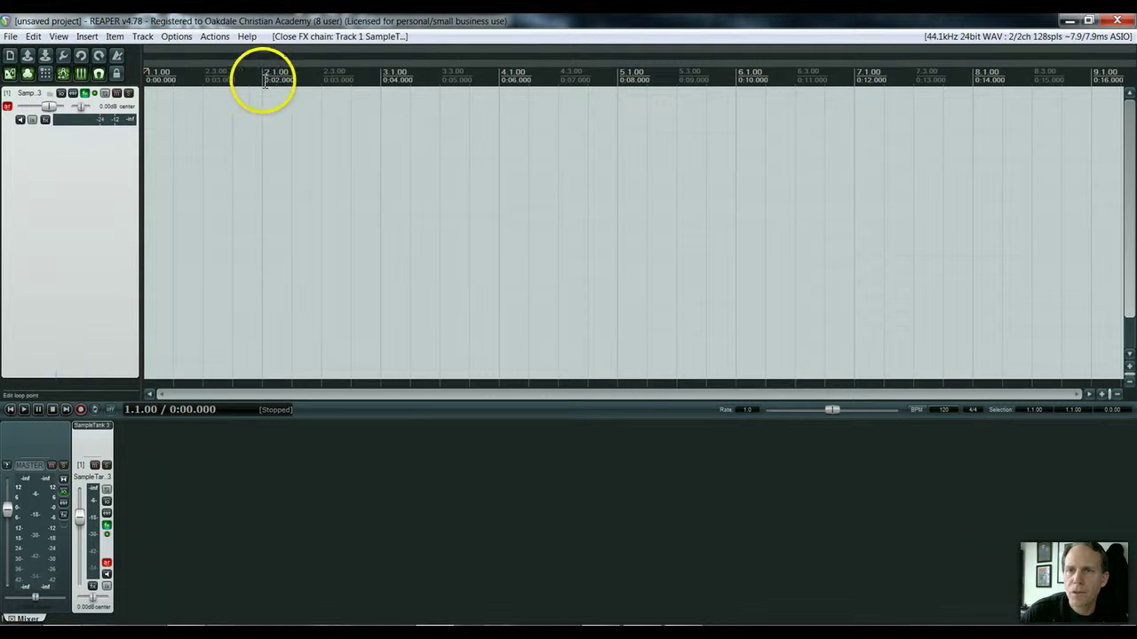
drag(265, 80, 375, 91)
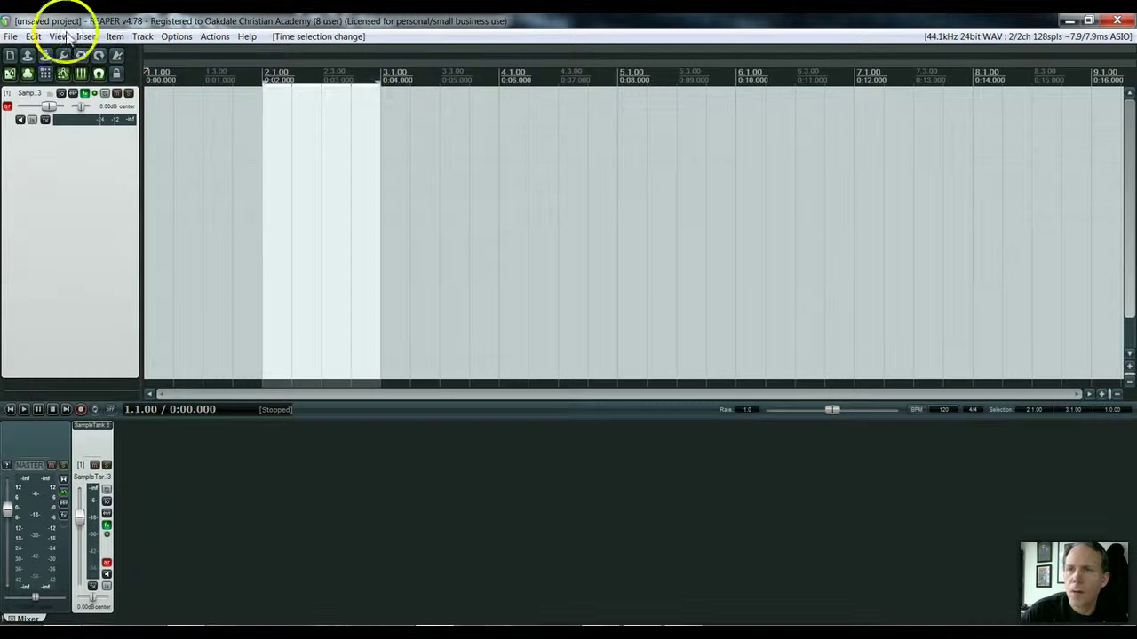
click(86, 36)
click(77, 79)
click(352, 304)
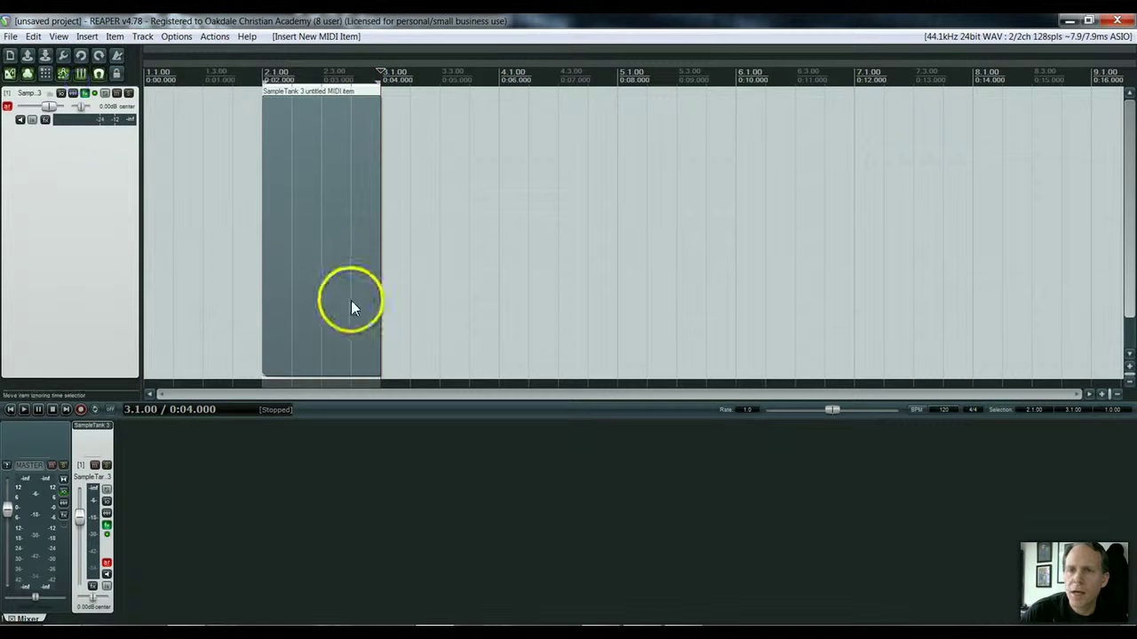
Open the new MIDI item in the MIDI editor with the grid at 1/8 triplet
double_click(349, 307)
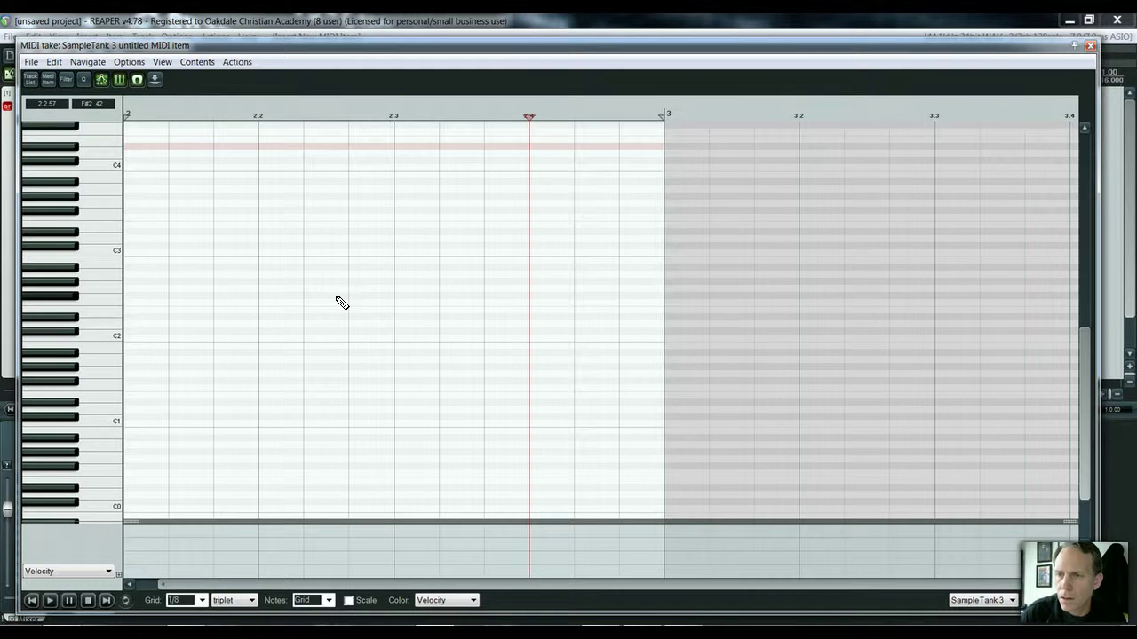
click(361, 222)
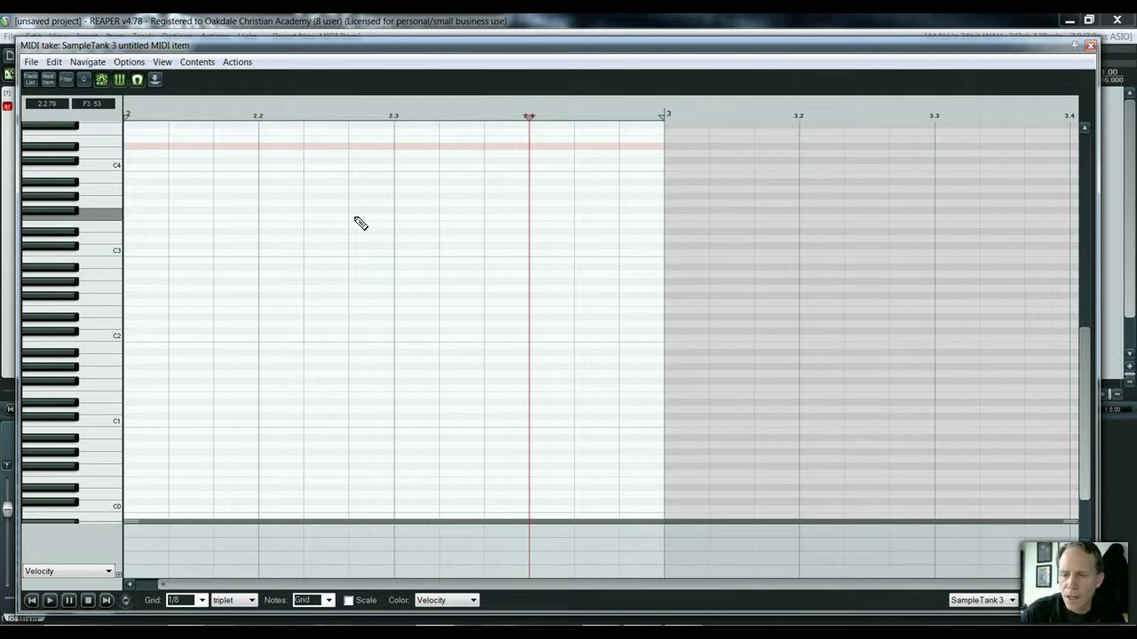
click(251, 602)
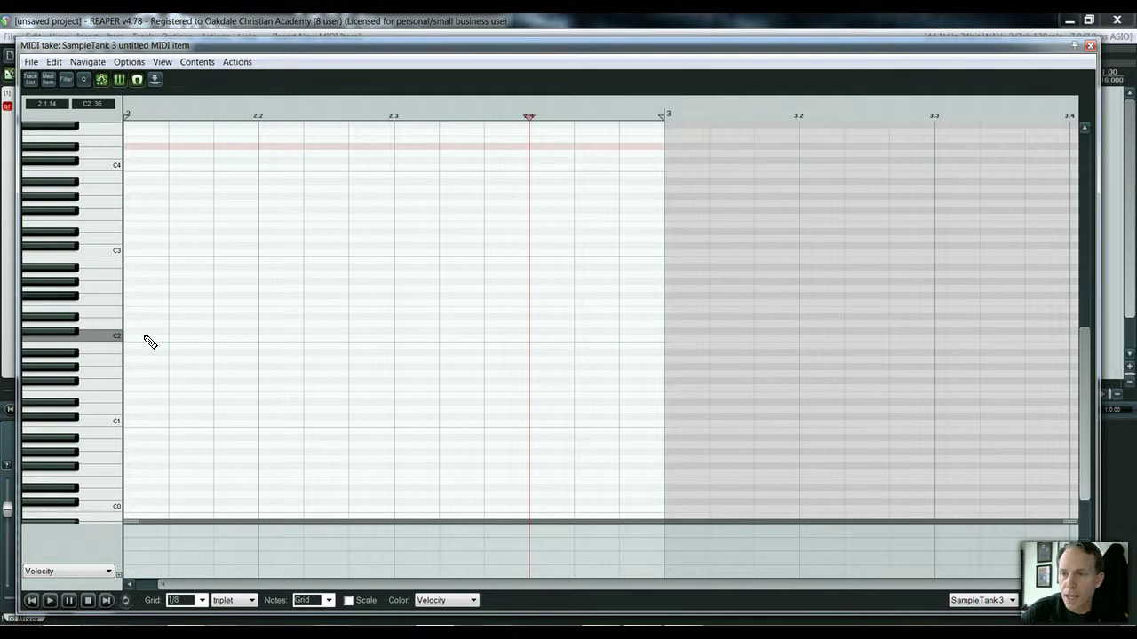
Enter six consecutive eighth-note triplet hi-hat notes on F#2 across beats 1 and 2 of the bar
click(145, 297)
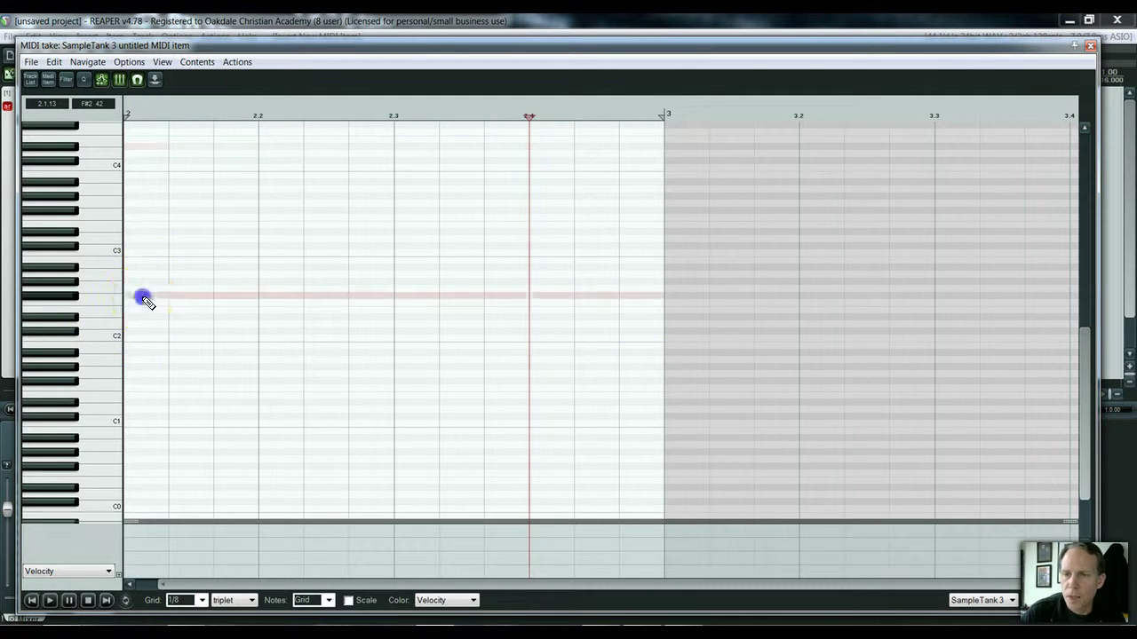
double_click(193, 295)
double_click(236, 295)
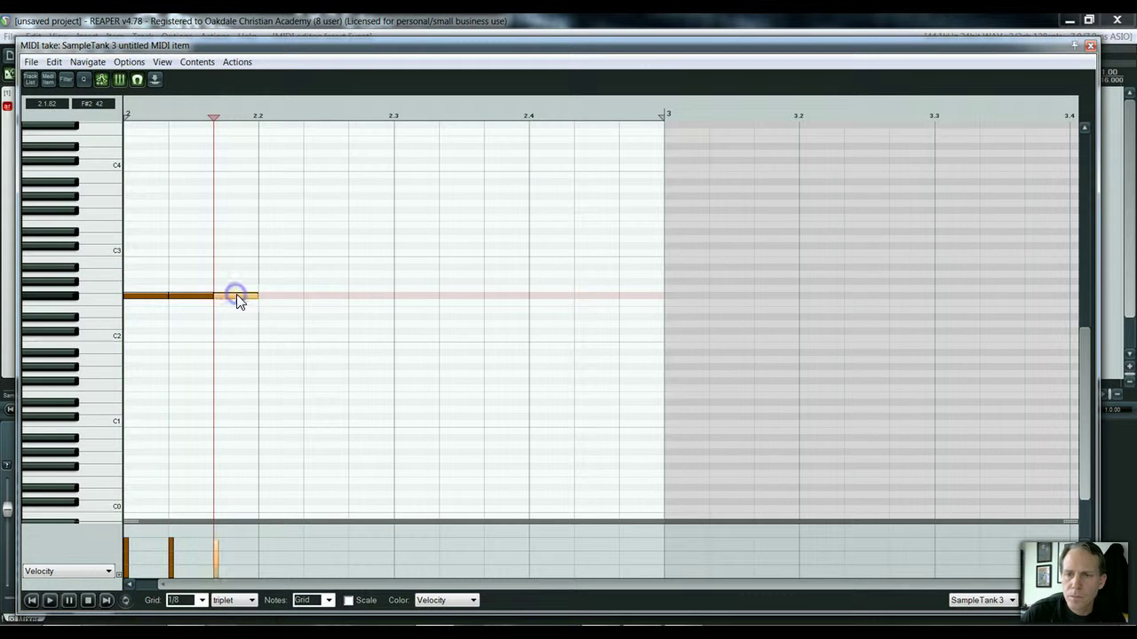
click(275, 296)
click(275, 298)
click(330, 297)
click(358, 296)
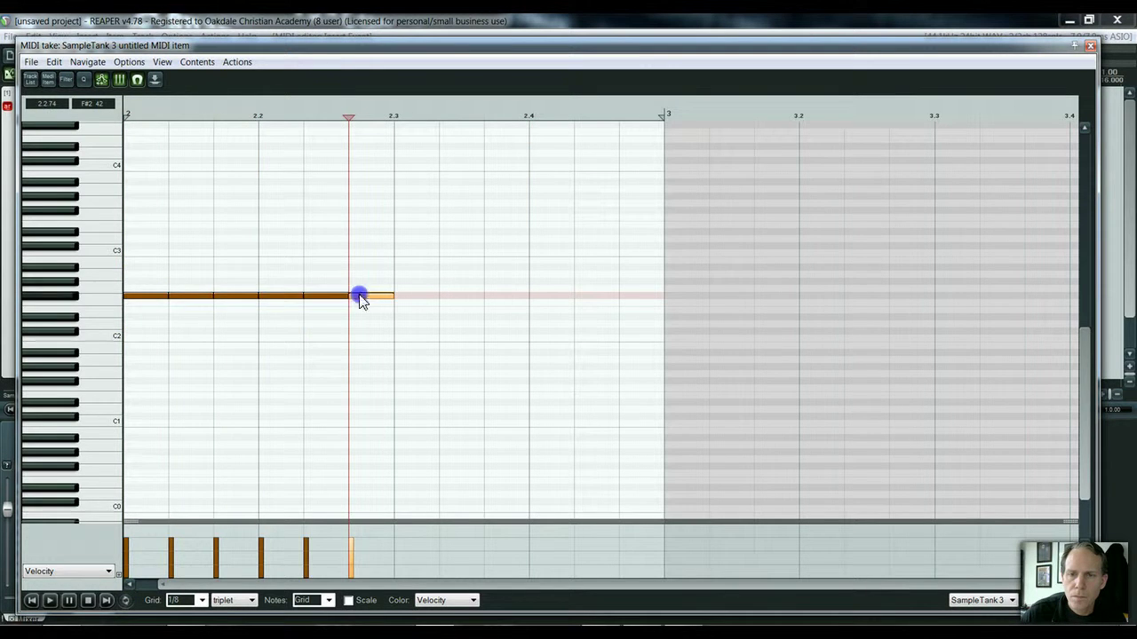
Copy the six F#2 hi-hat notes to beats 3 and 4 of the bar
drag(139, 276, 286, 316)
drag(375, 318, 375, 319)
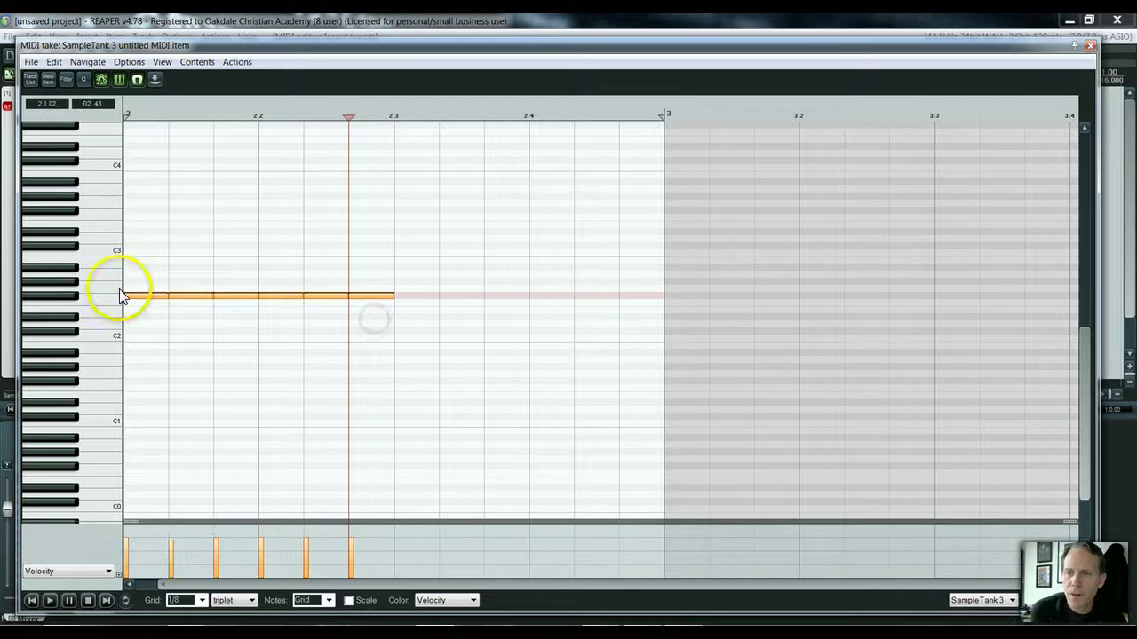
drag(145, 299, 419, 299)
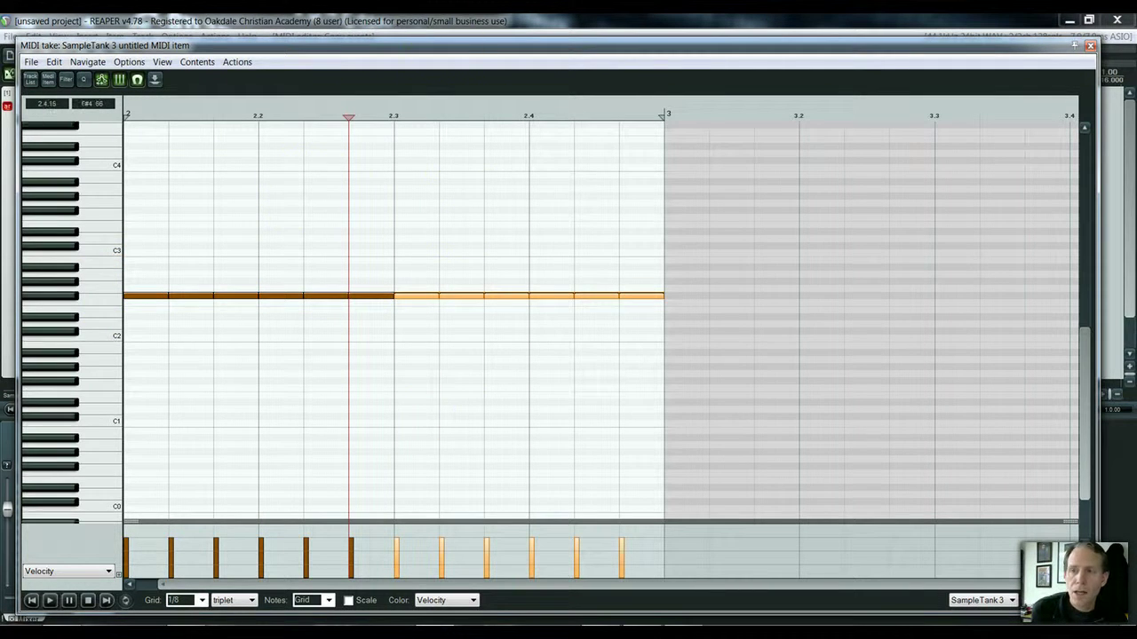
Narrow the MIDI editor to uncover the transport, then turn on repeat and audition the looped hi-hat pattern
drag(18, 116, 157, 113)
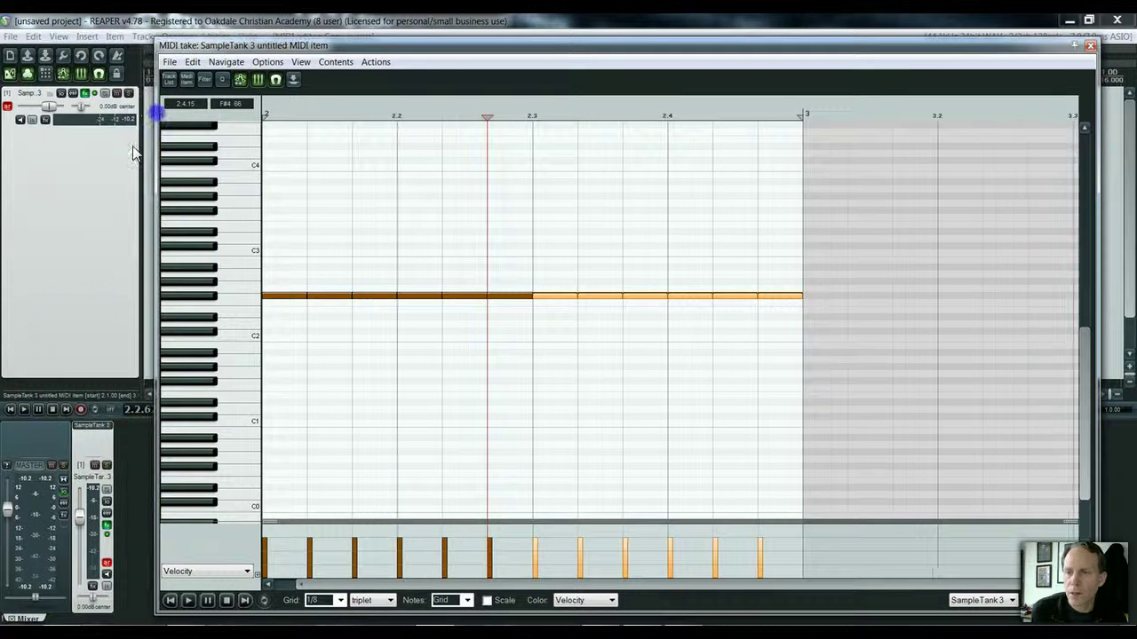
click(97, 410)
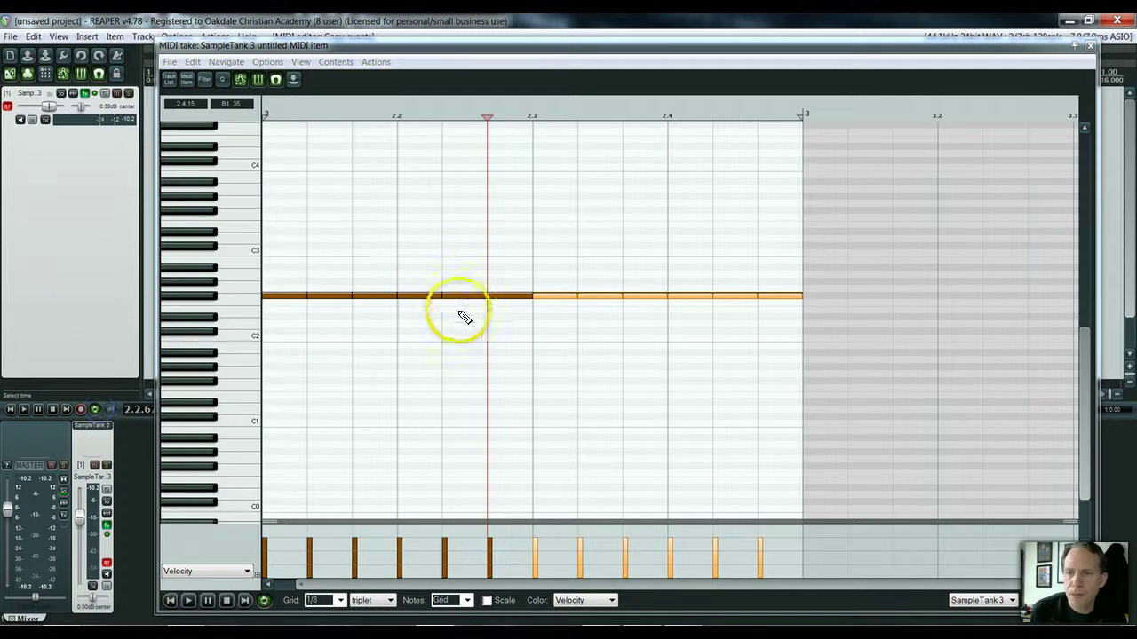
key(space)
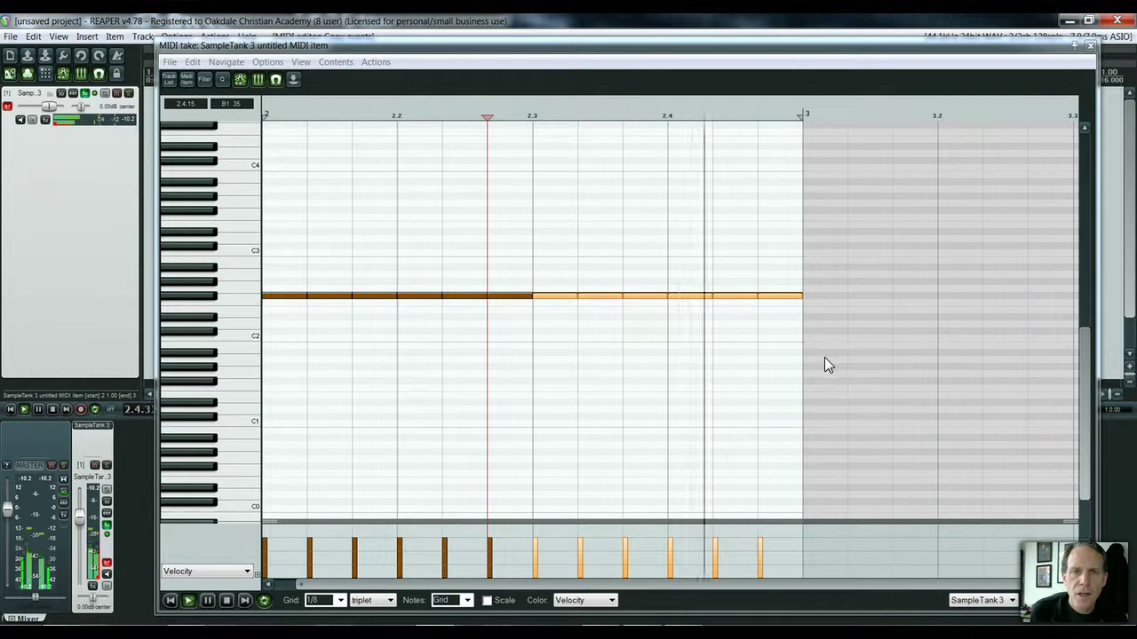
click(836, 400)
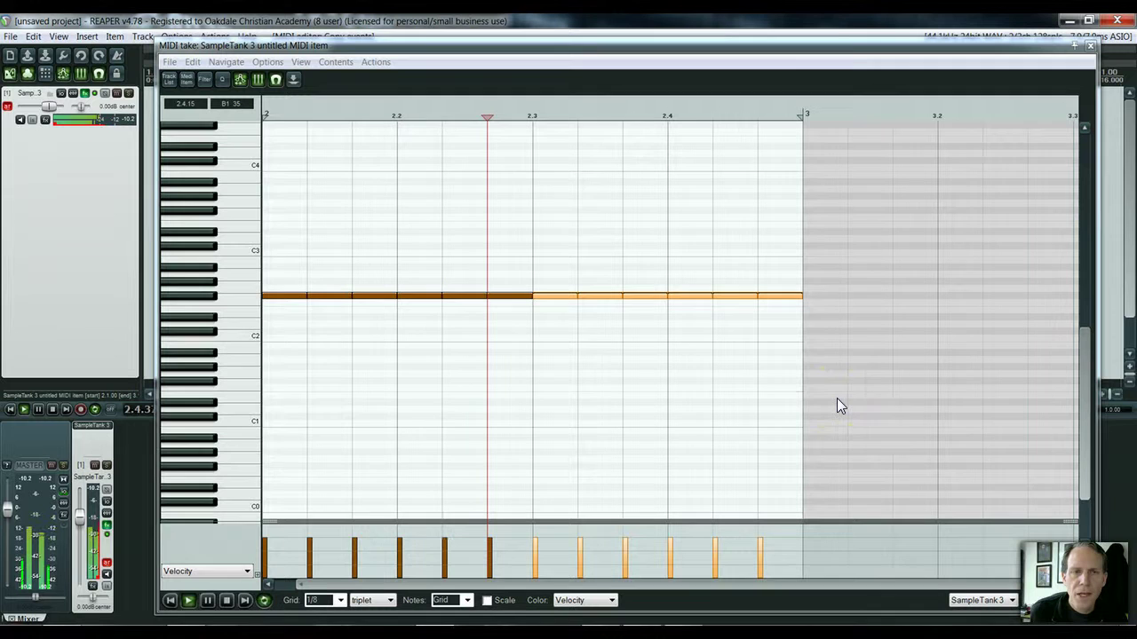
key(space)
click(765, 397)
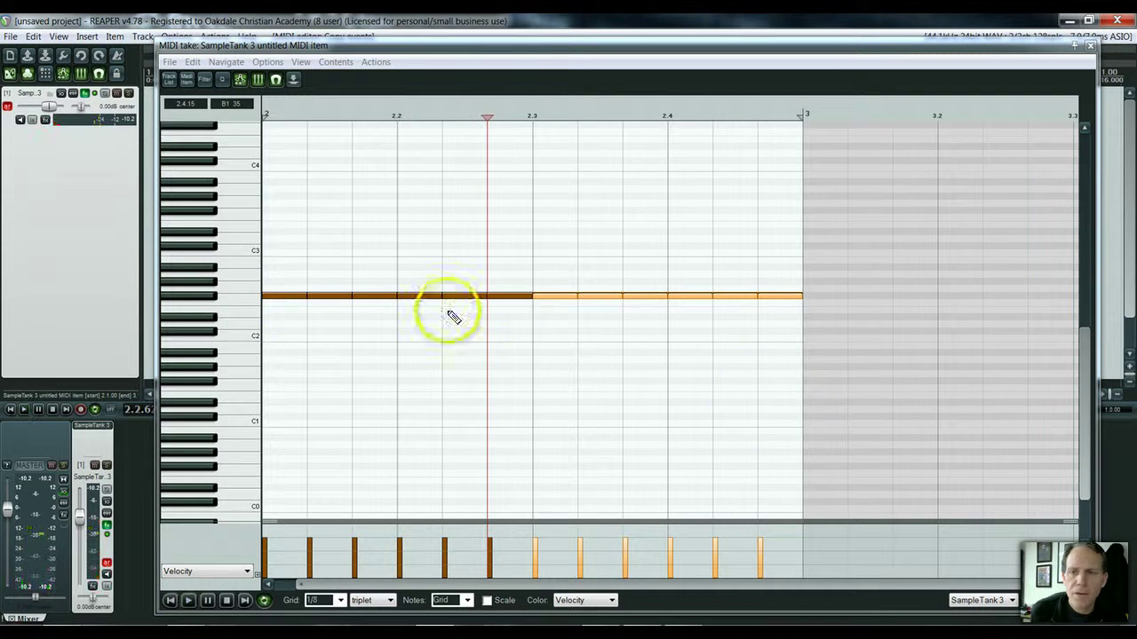
click(324, 297)
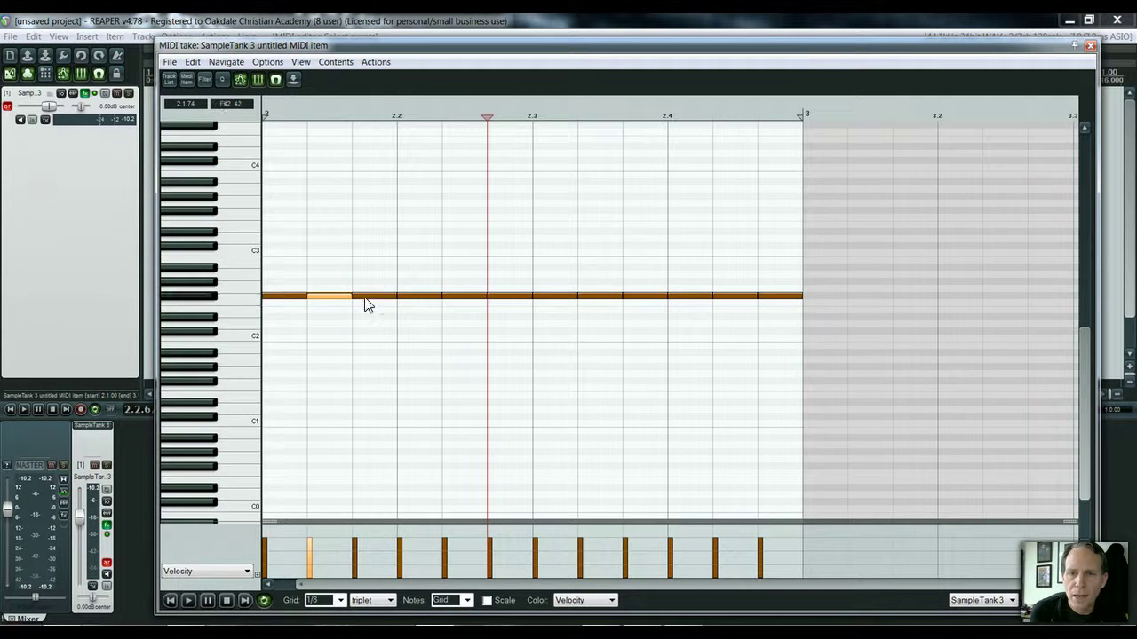
ctrl+click(363, 296)
ctrl+click(414, 296)
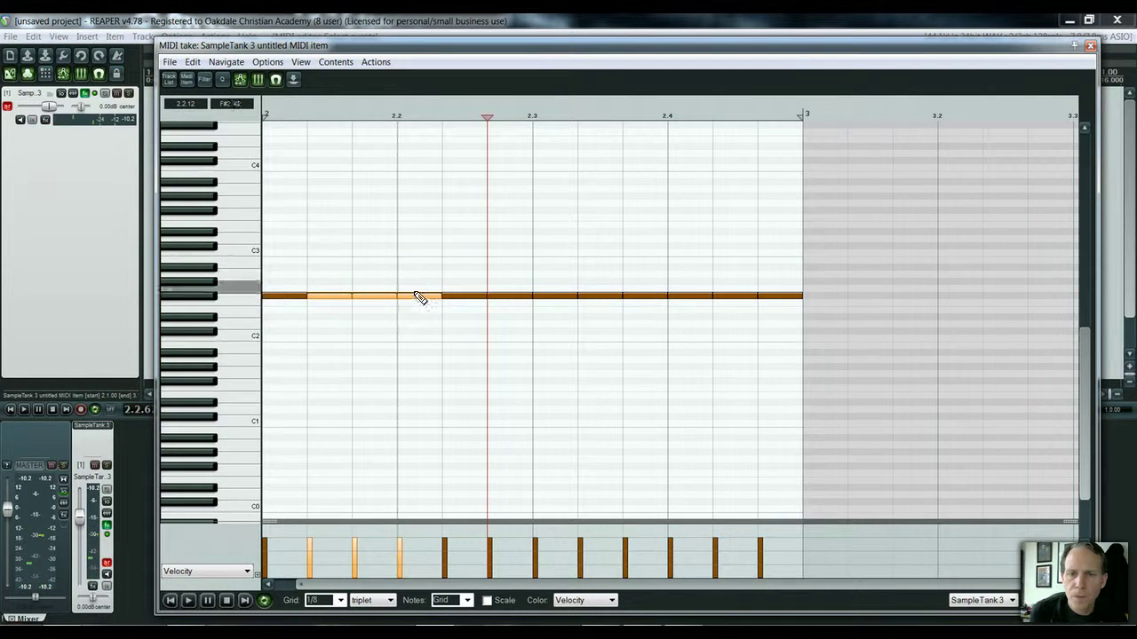
drag(412, 294, 411, 304)
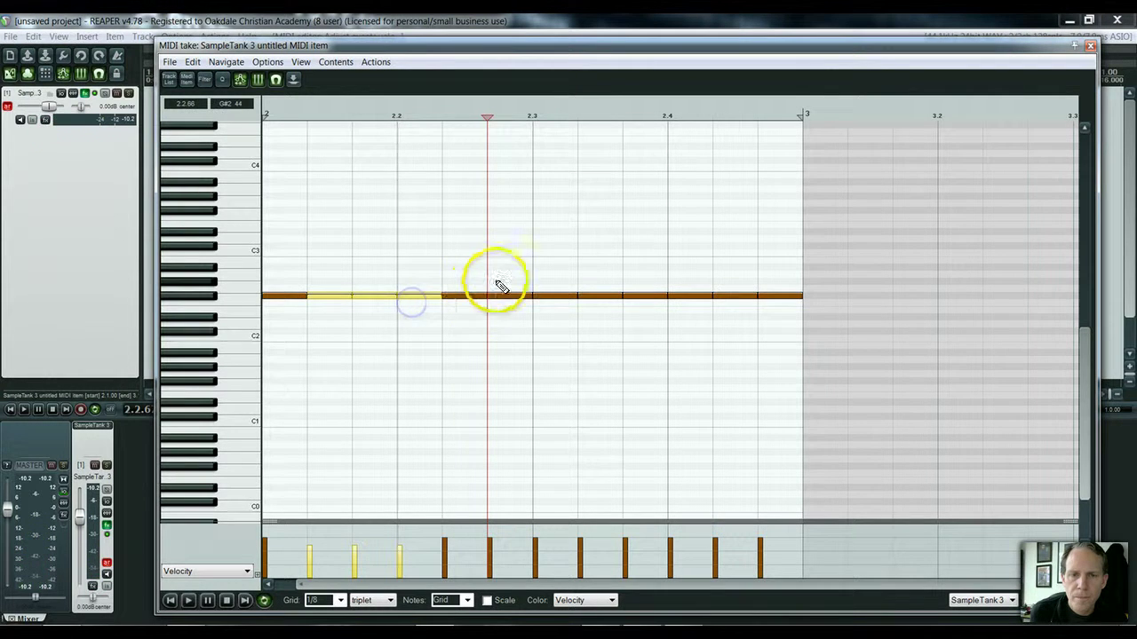
right_click(539, 310)
drag(539, 310, 588, 315)
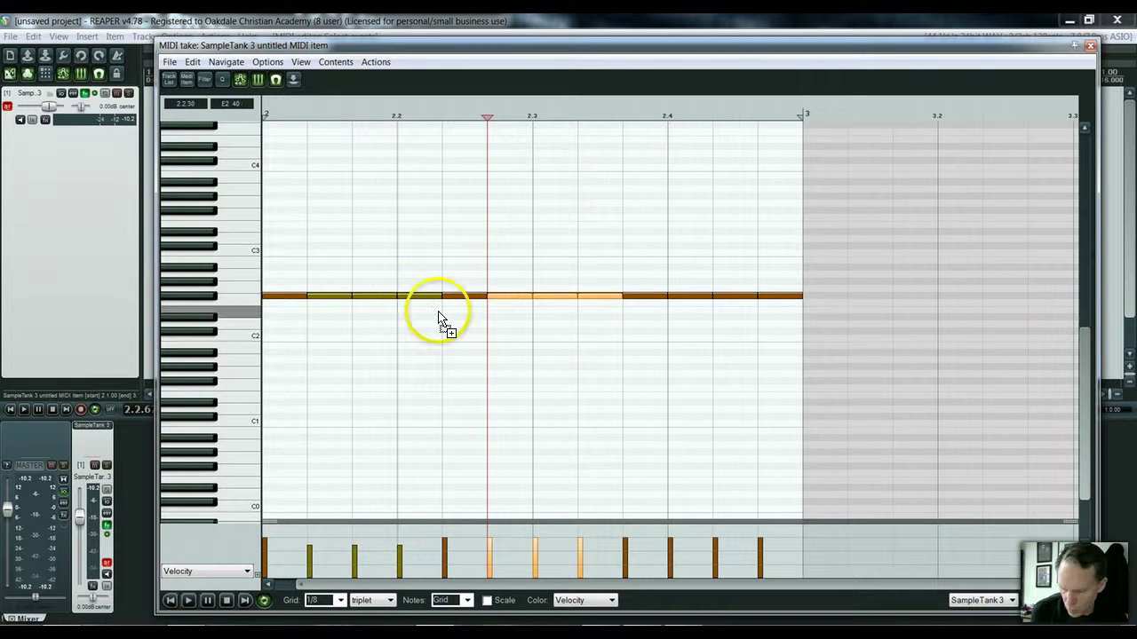
key(ctrl+z)
key(ctrl+z)
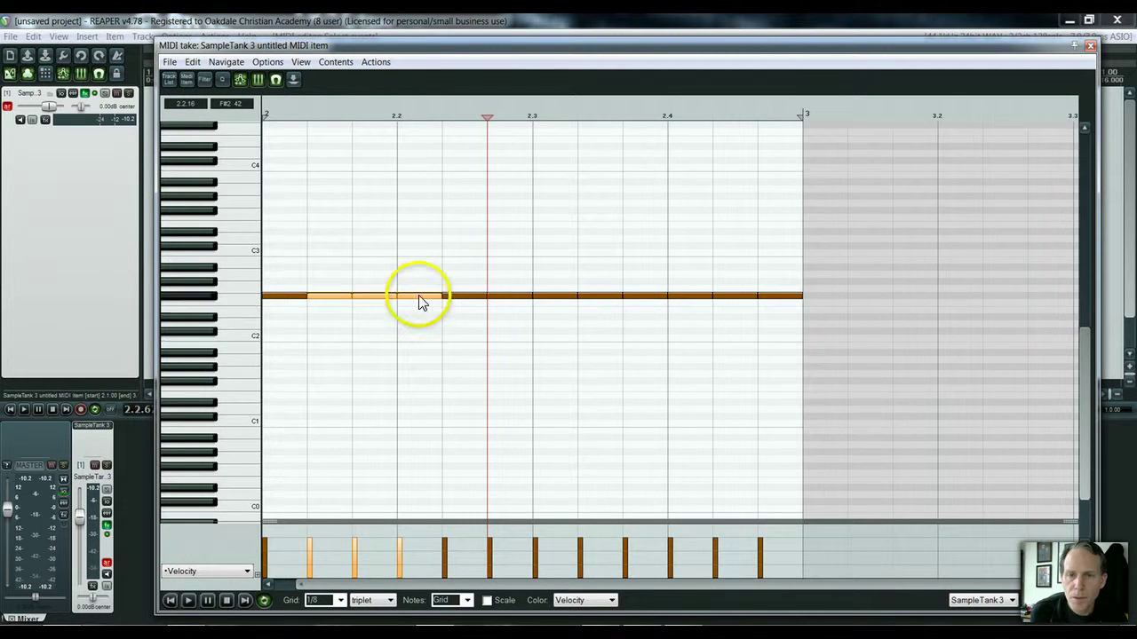
Lower the velocity of the second and third hi-hat notes in each of the four beats and audition the loop
click(420, 302)
drag(310, 287, 342, 295)
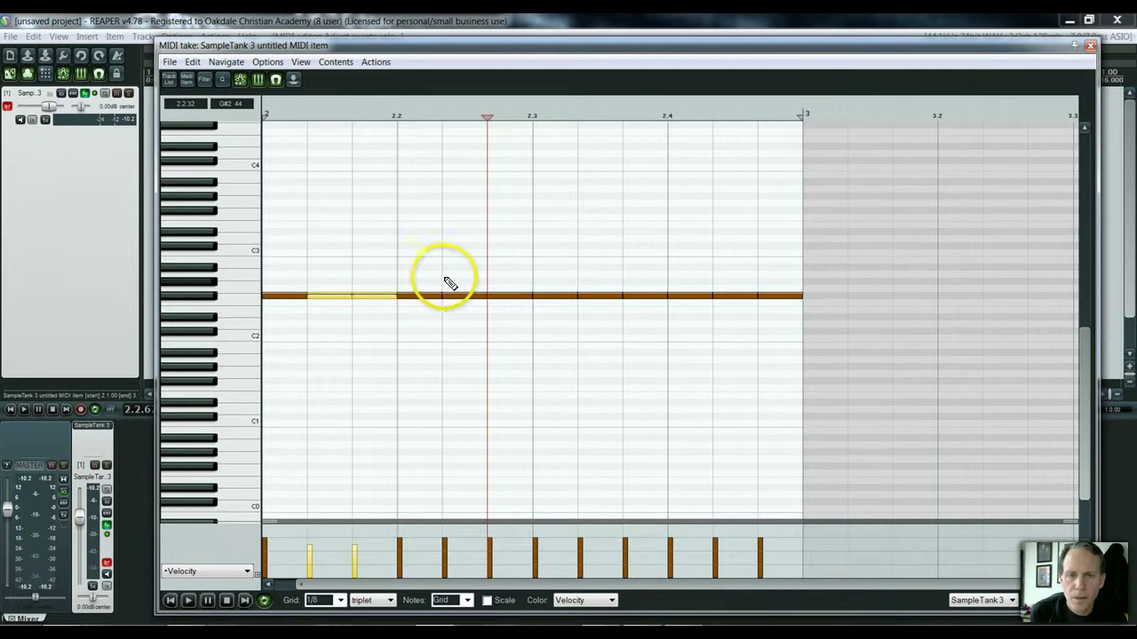
drag(447, 280, 470, 302)
click(469, 302)
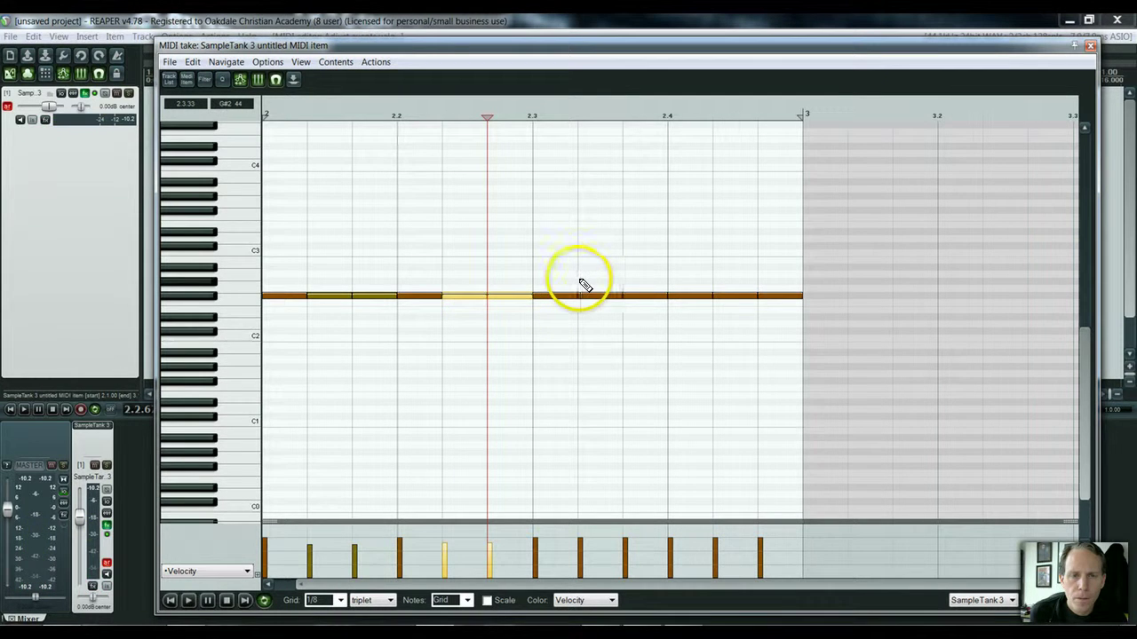
drag(584, 284, 651, 324)
click(604, 299)
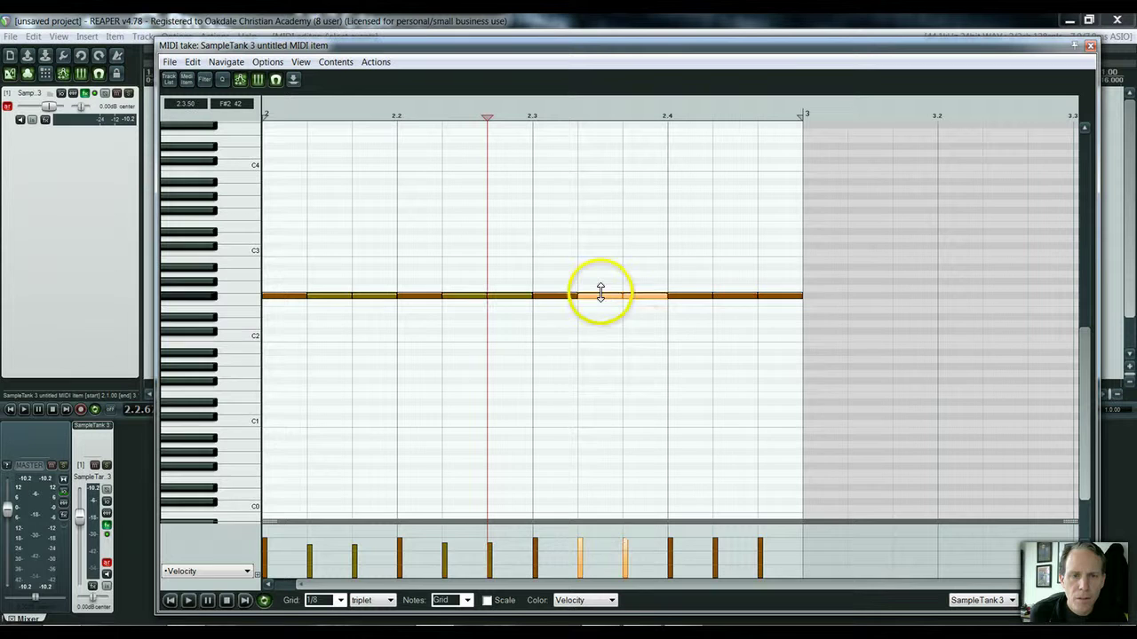
drag(600, 293, 600, 300)
mouse_move(714, 286)
mouse_down()
mouse_move(784, 320)
mouse_move(734, 297)
mouse_up()
click(734, 302)
key(space)
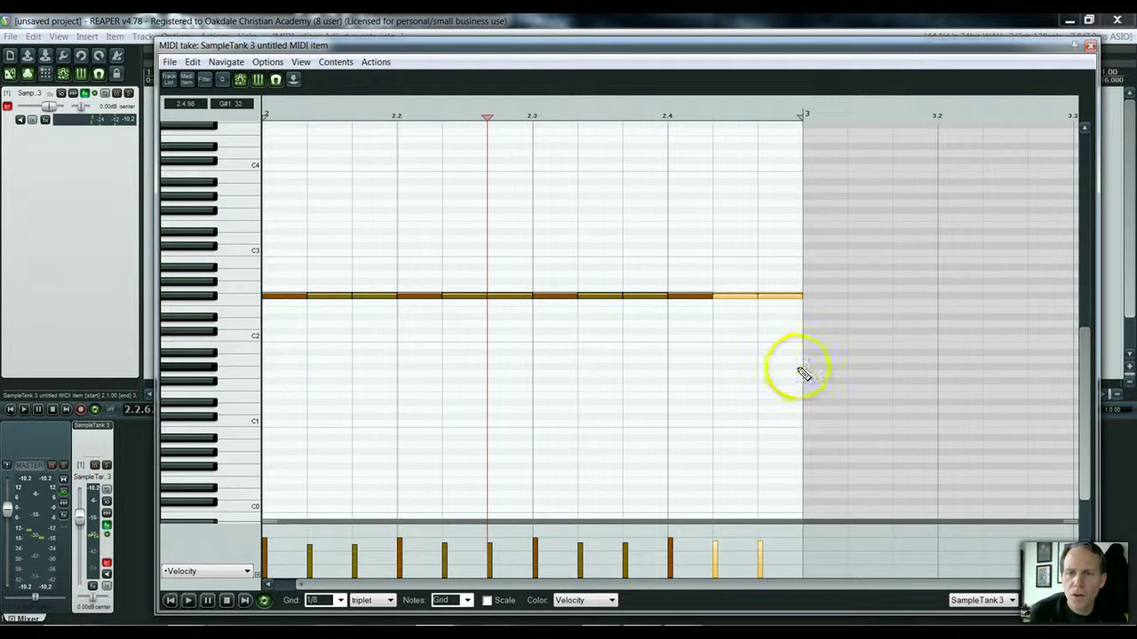
key(space)
Add one-triplet-long kick notes on C2 at beats 1 and 3 of the bar
click(278, 345)
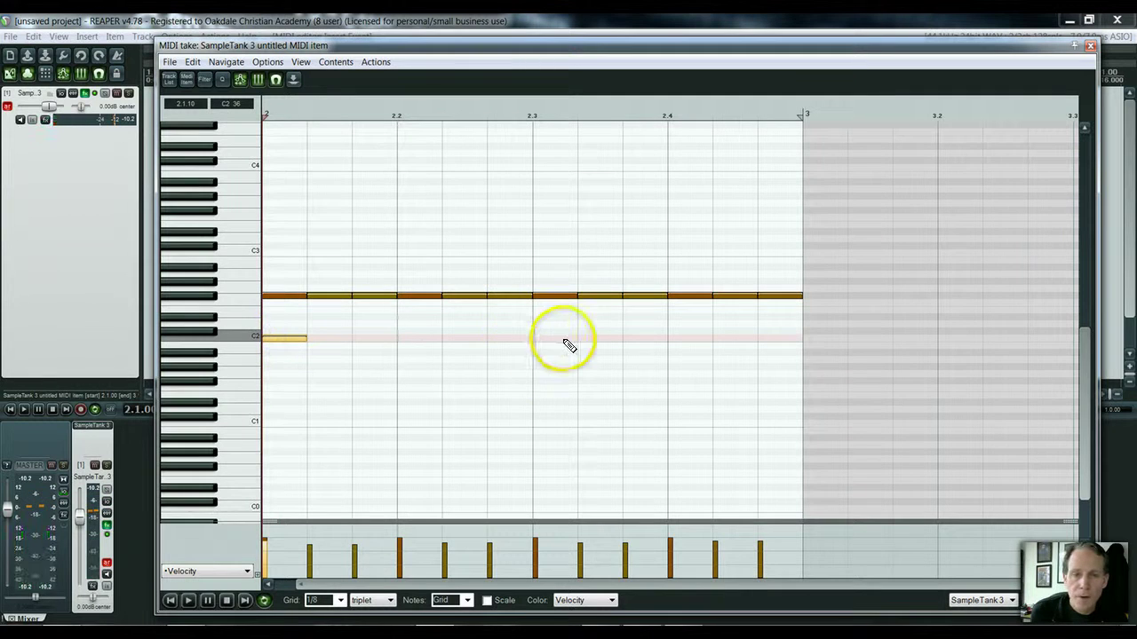
click(562, 339)
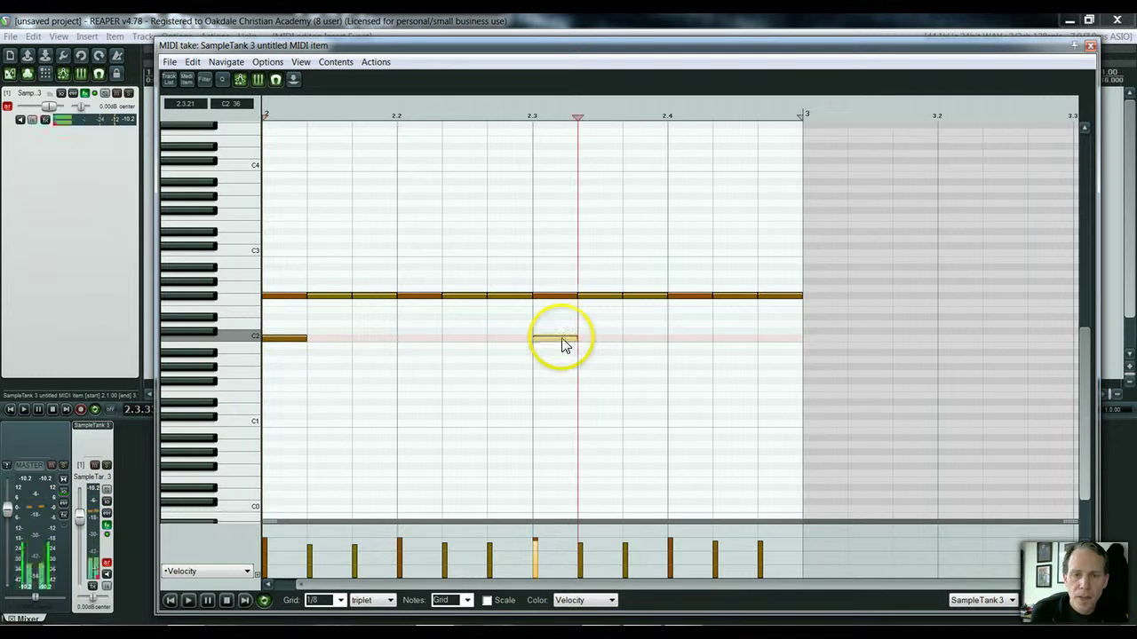
Add one-triplet-long snare notes on D2 at beats 2 and 4 of the bar and audition the loop
click(419, 325)
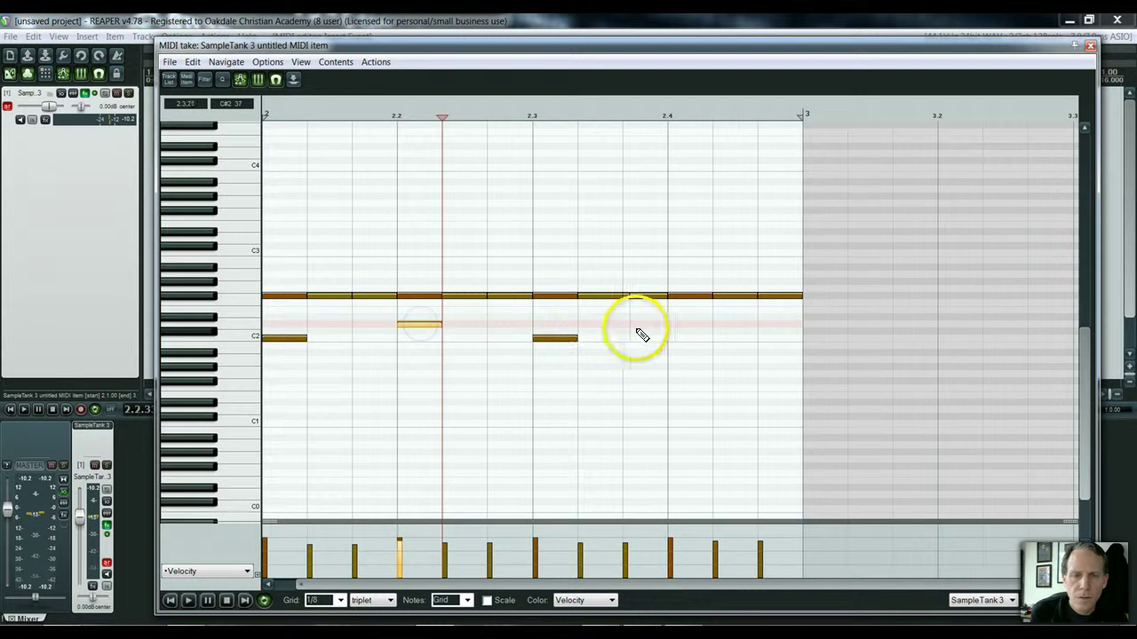
click(700, 325)
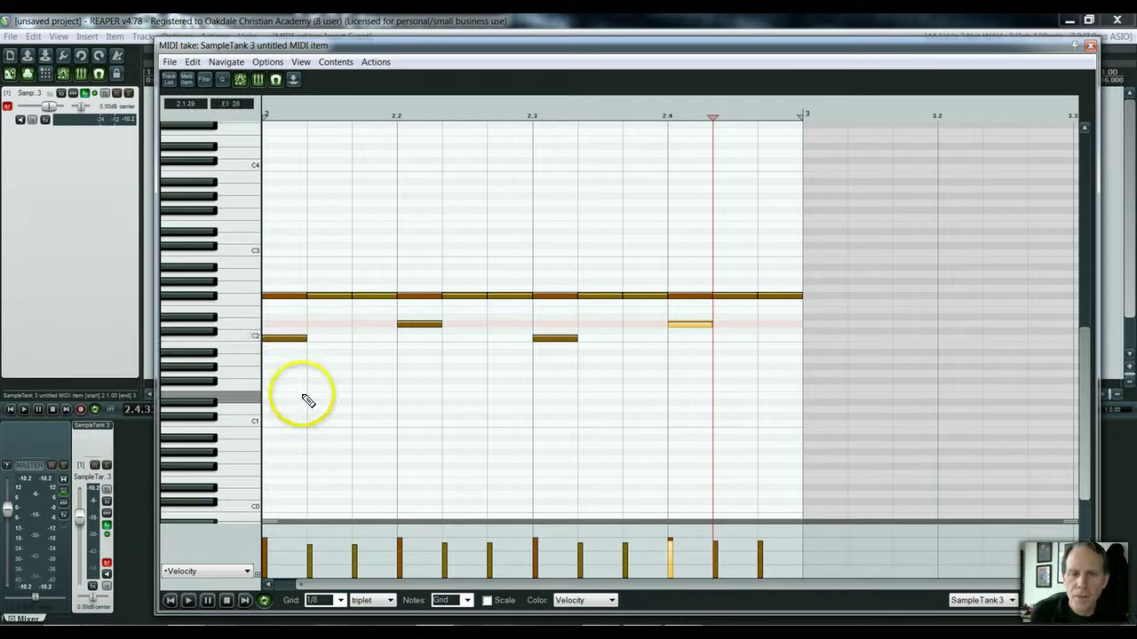
key(space)
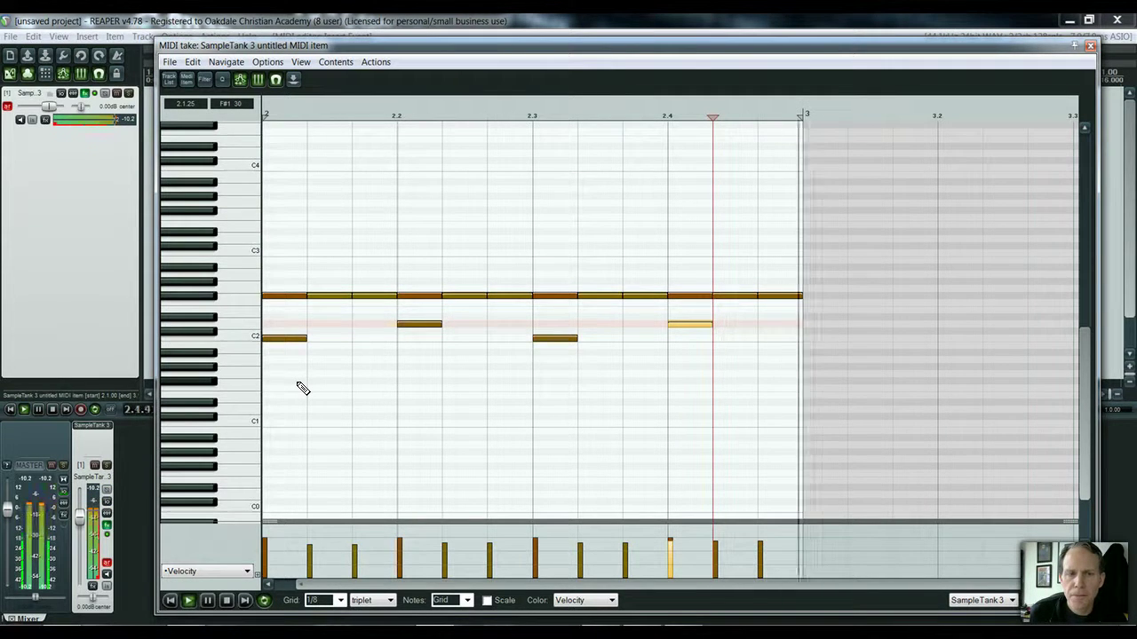
click(366, 413)
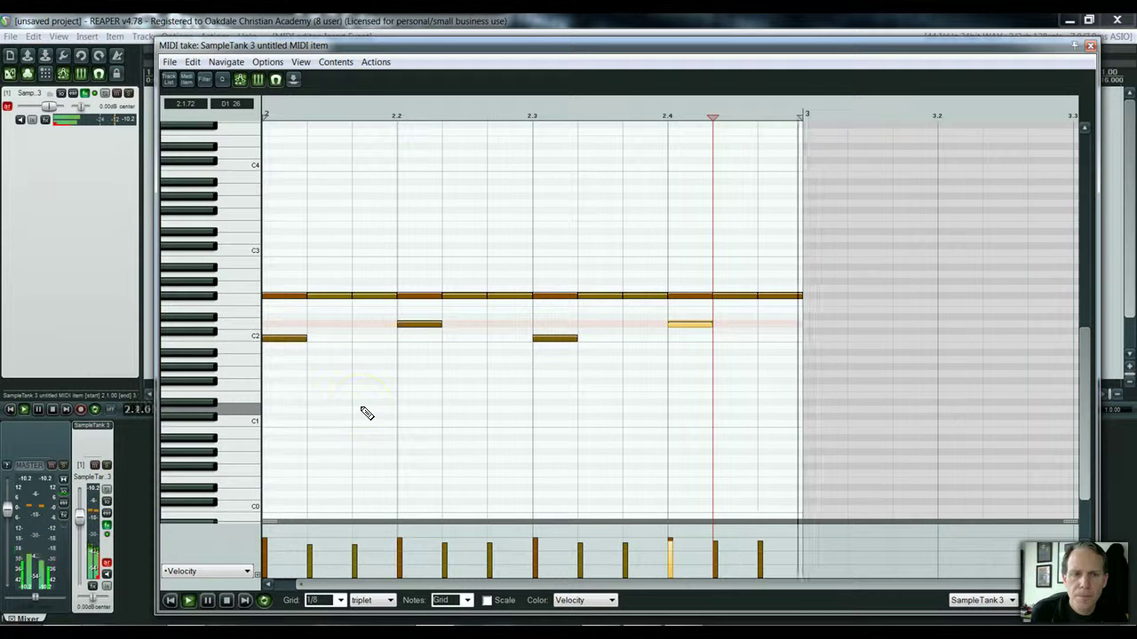
click(375, 419)
key(space)
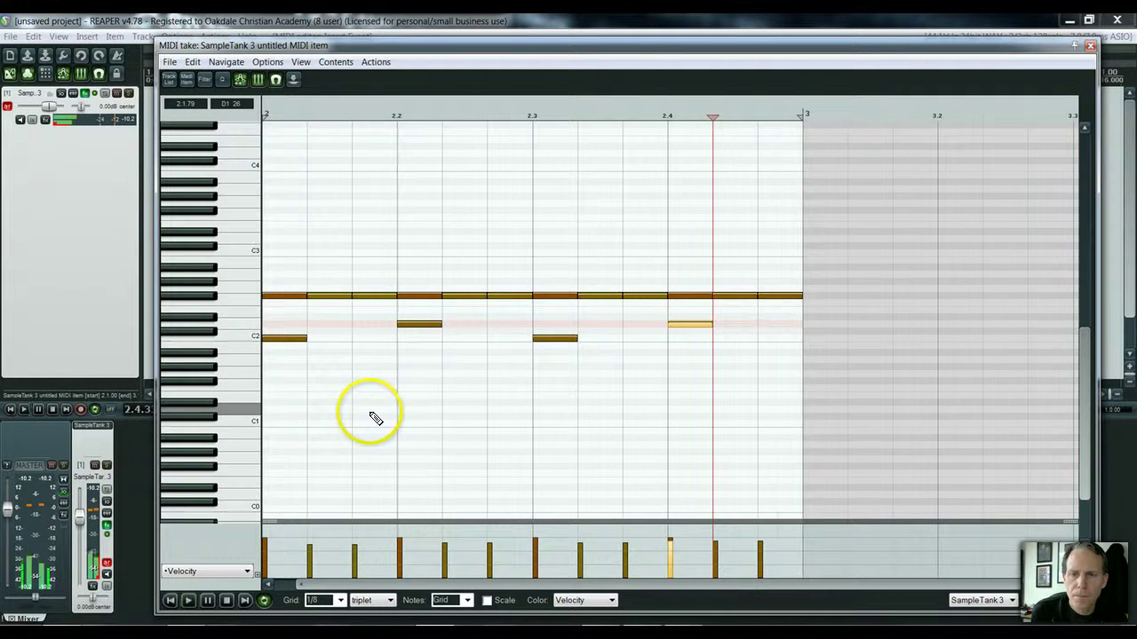
Close the MIDI editor and copy the bar 2 drum item to bar 3
click(1091, 45)
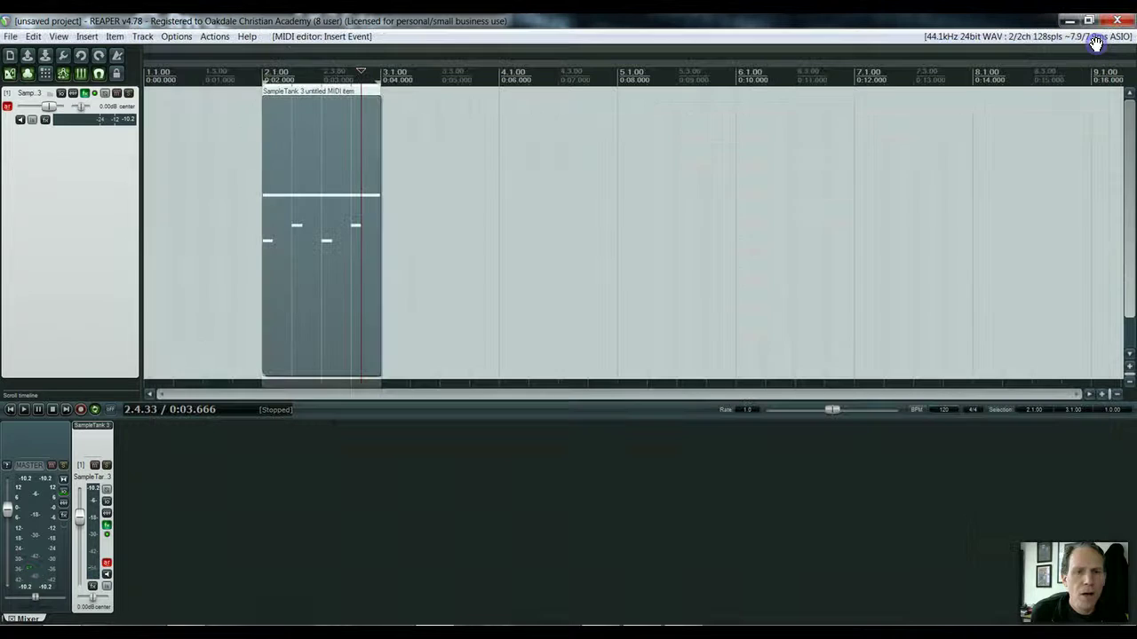
click(309, 342)
drag(309, 342, 435, 341)
In the bar 3 item, copy the beat 3 kick note to the last triplet of beat 4, then close the editor
double_click(442, 333)
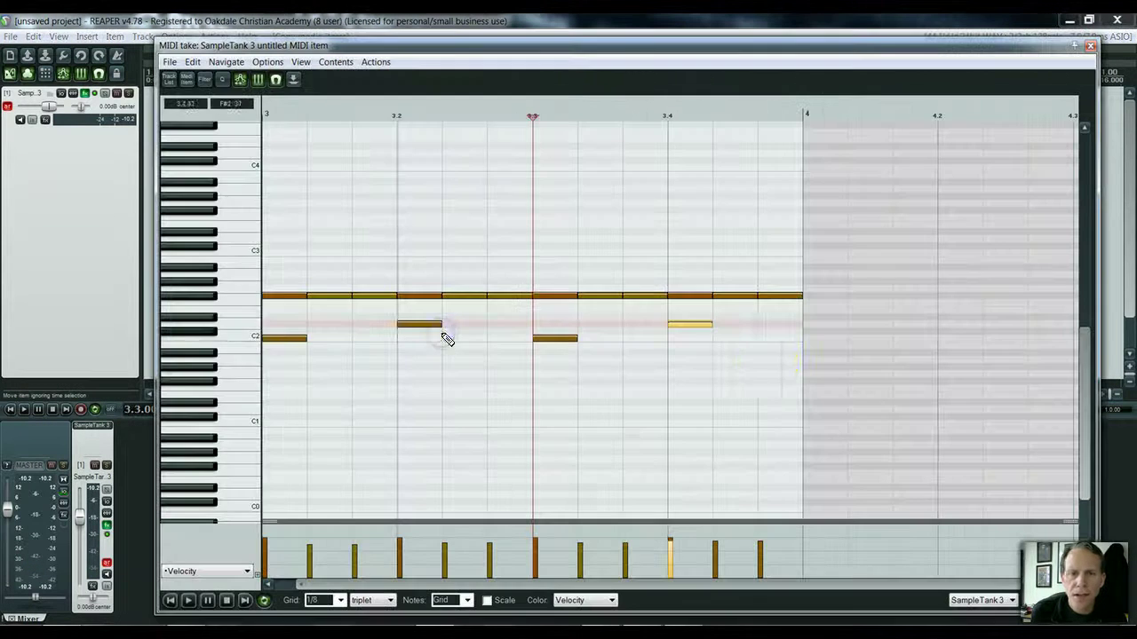
click(690, 306)
click(556, 338)
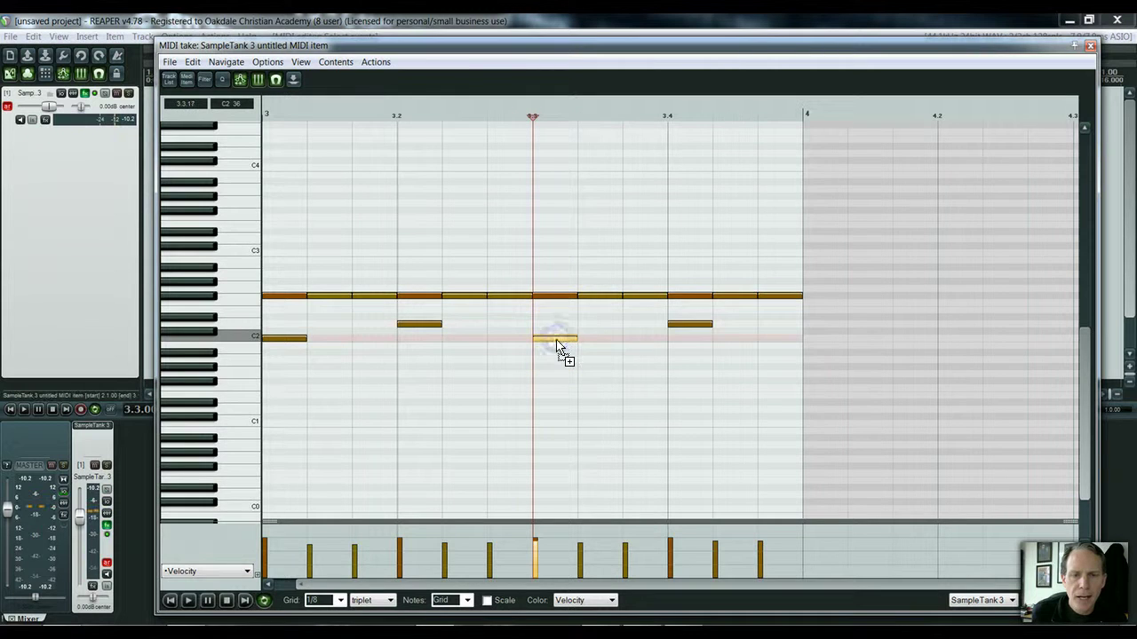
drag(557, 340, 775, 342)
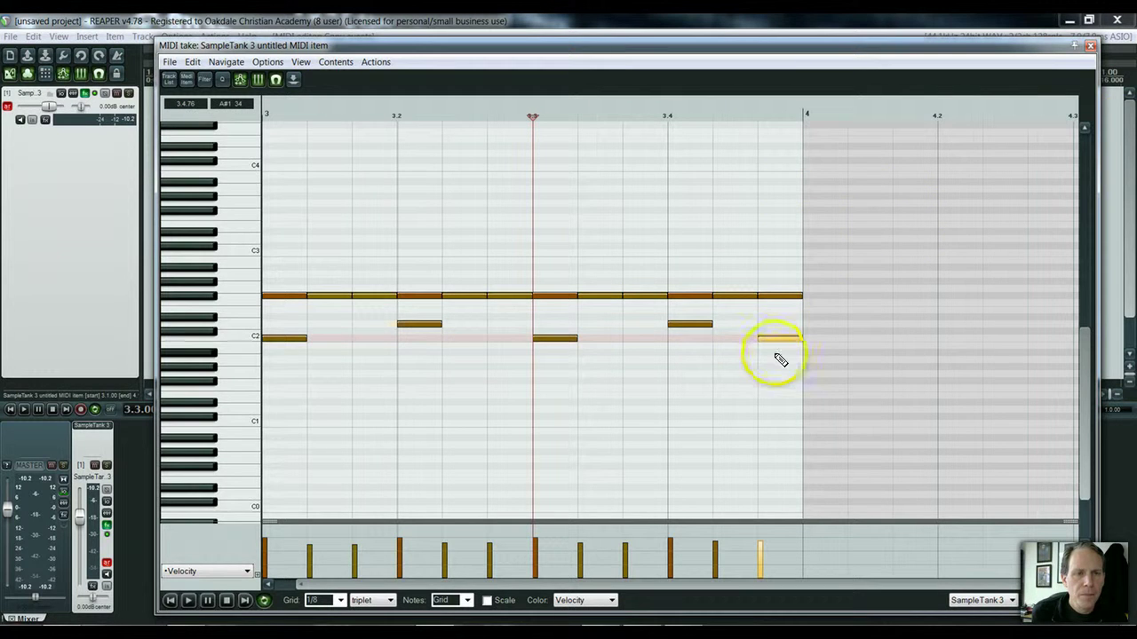
click(1091, 45)
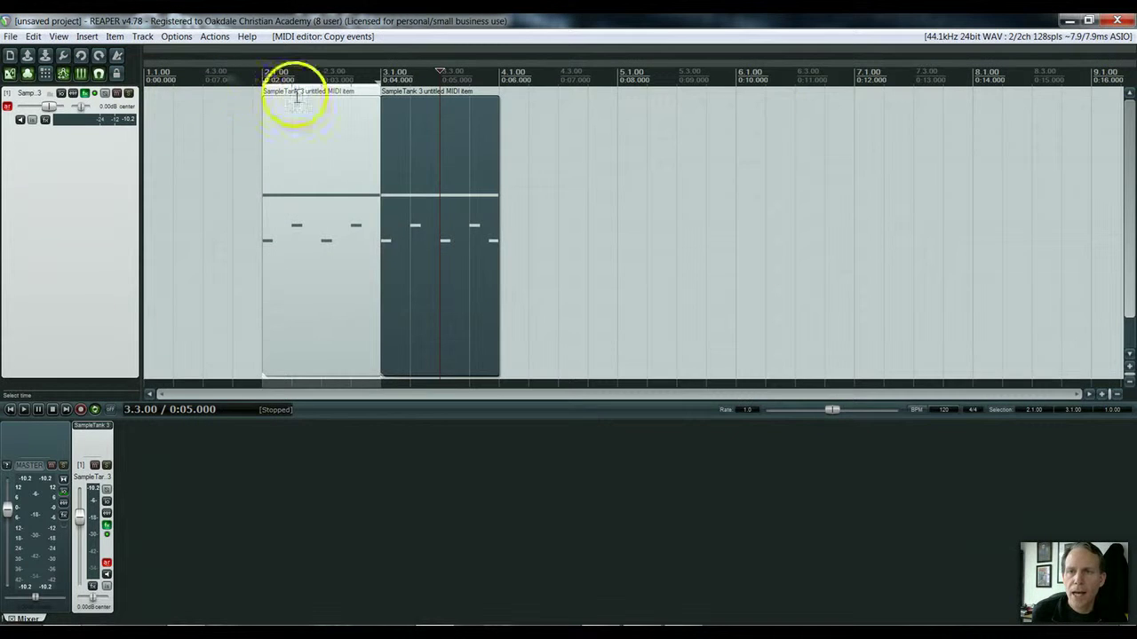
Extend the loop selection over bars 2 and 3 and audition it from bar 2
drag(266, 71, 492, 89)
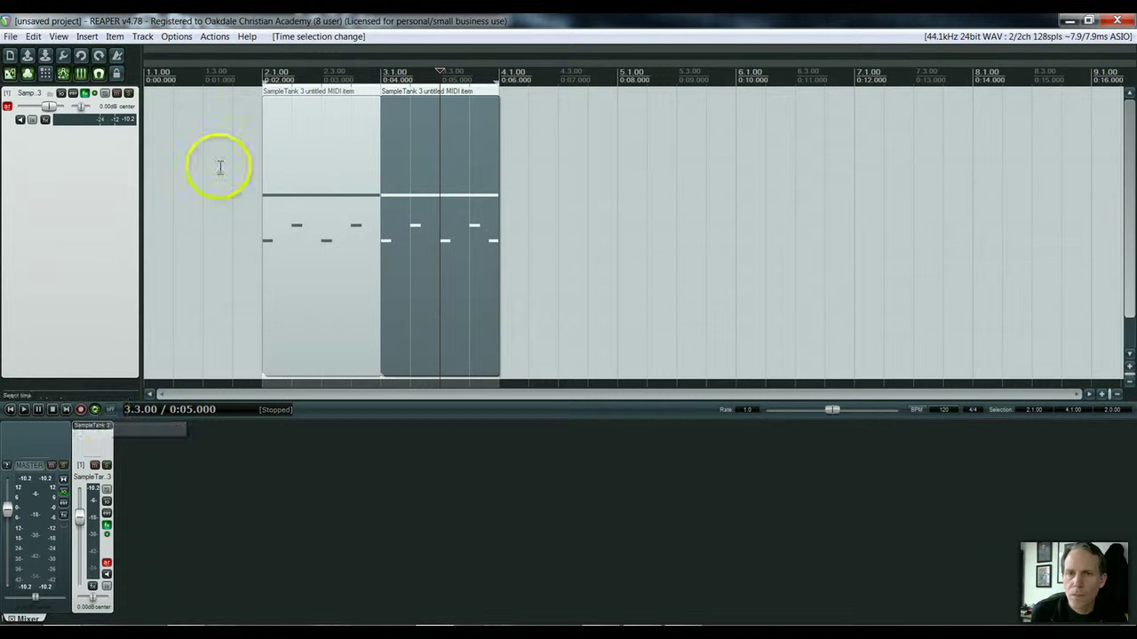
click(266, 69)
key(space)
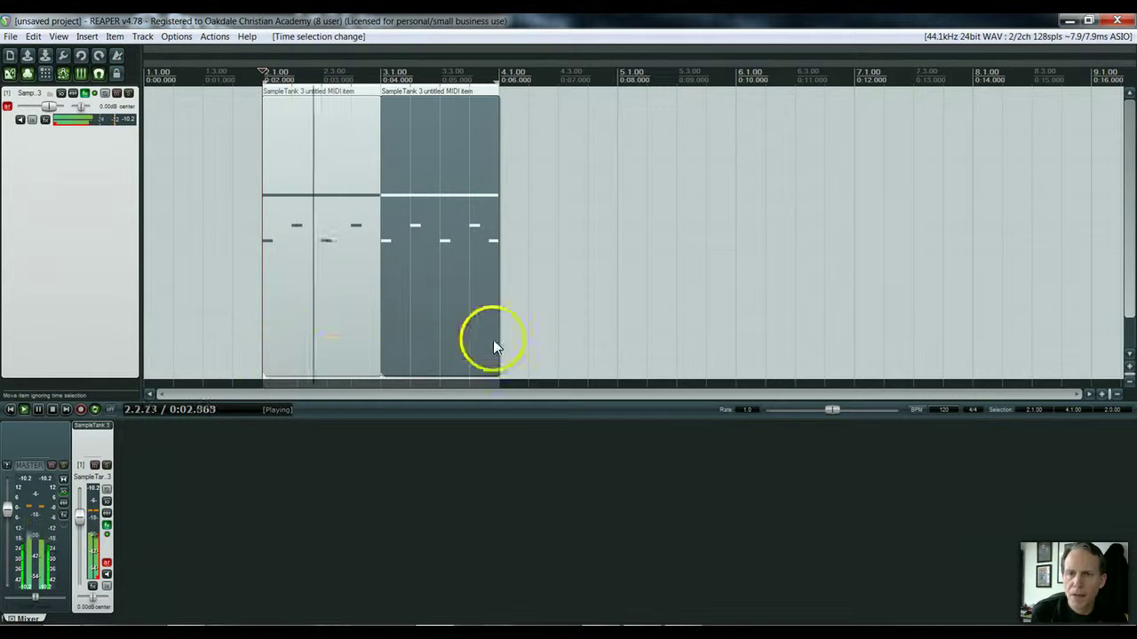
key(space)
Copy the bar 2 and bar 3 items together to bars 4 and 5
click(354, 324)
ctrl+click(418, 322)
drag(352, 330, 561, 348)
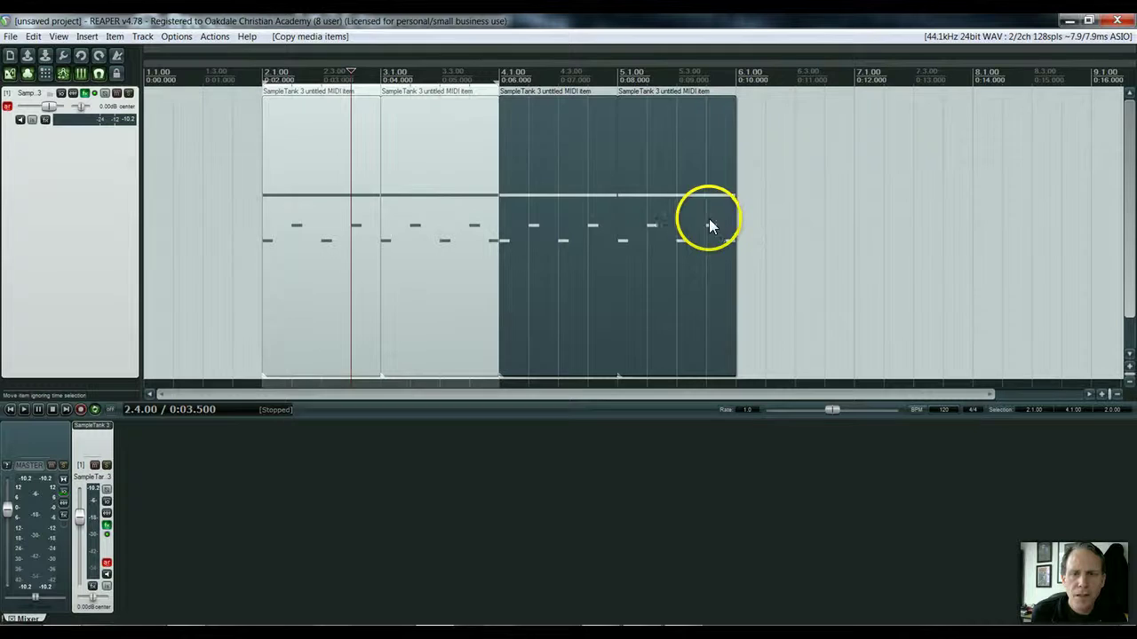
In the bar 5 item, add a descending triplet tom fill on D3, B2 and A2 across beat 4
click(682, 153)
double_click(686, 144)
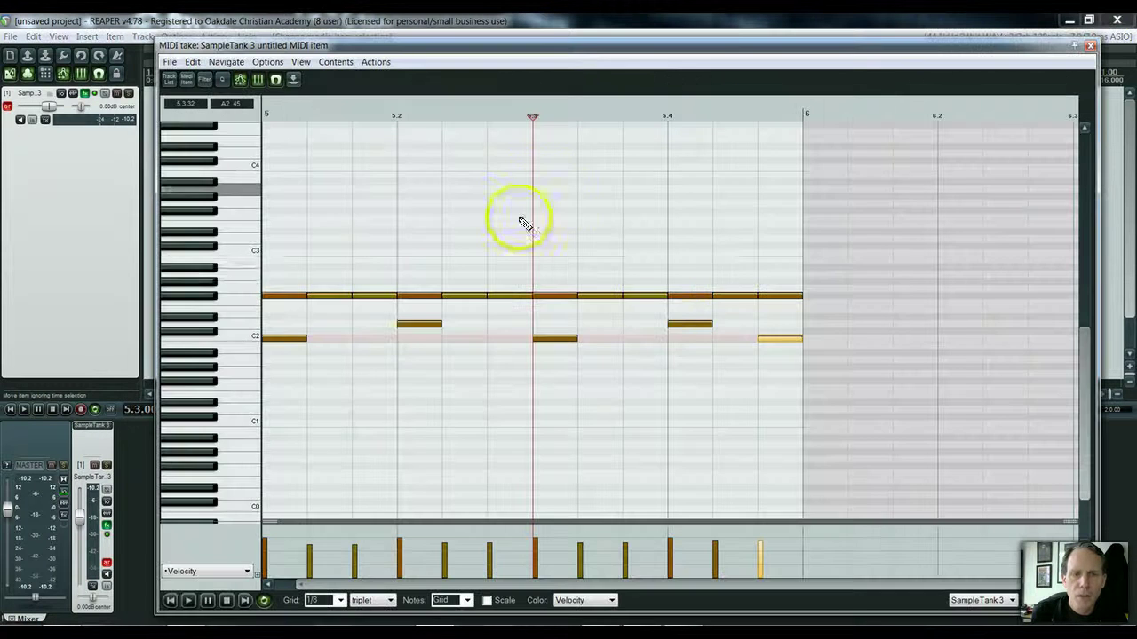
click(734, 219)
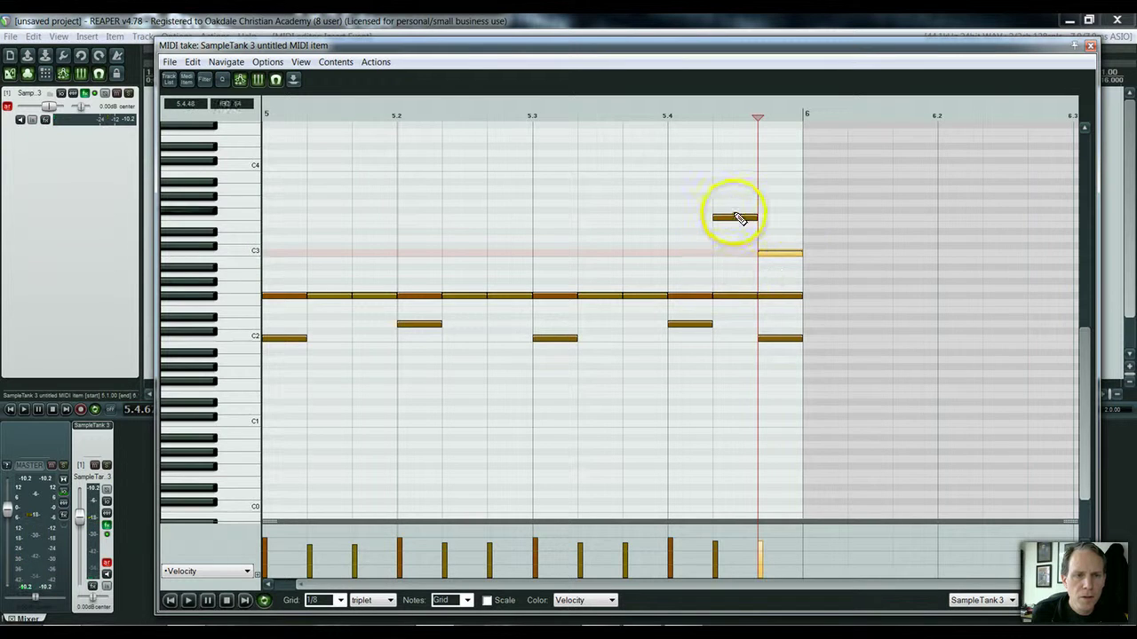
drag(733, 219, 733, 253)
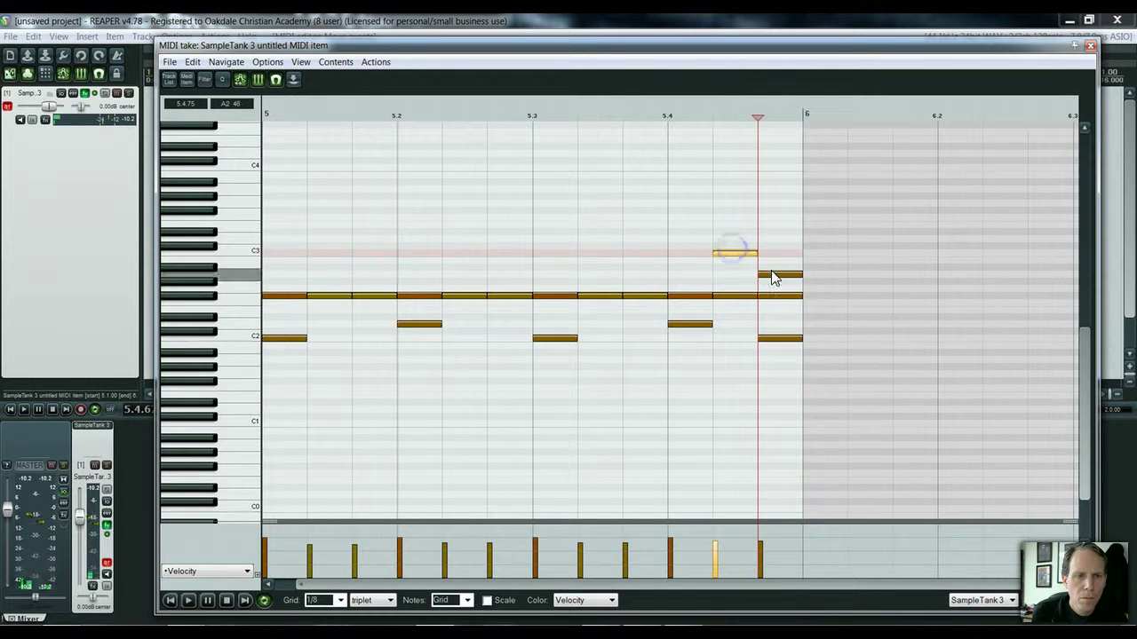
click(772, 276)
click(715, 251)
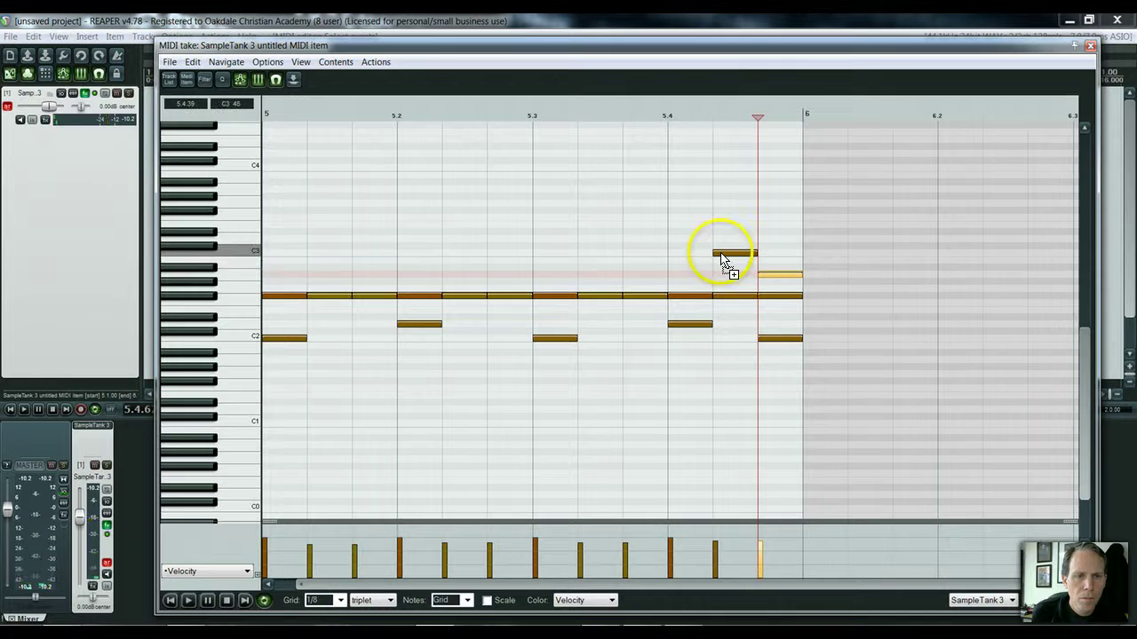
click(681, 239)
click(726, 258)
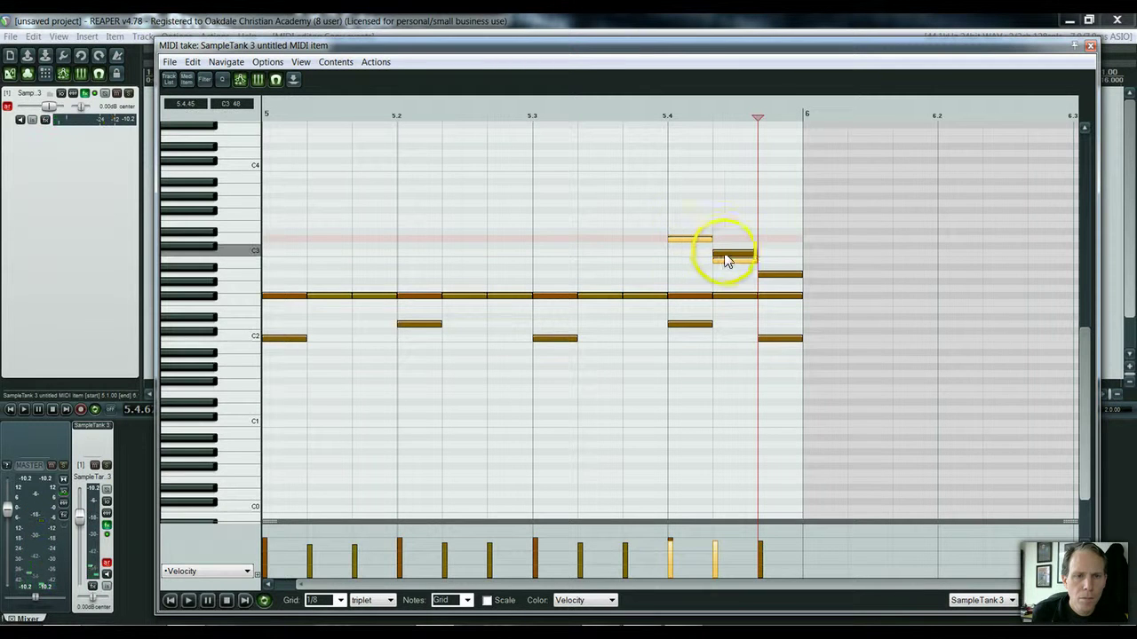
double_click(730, 255)
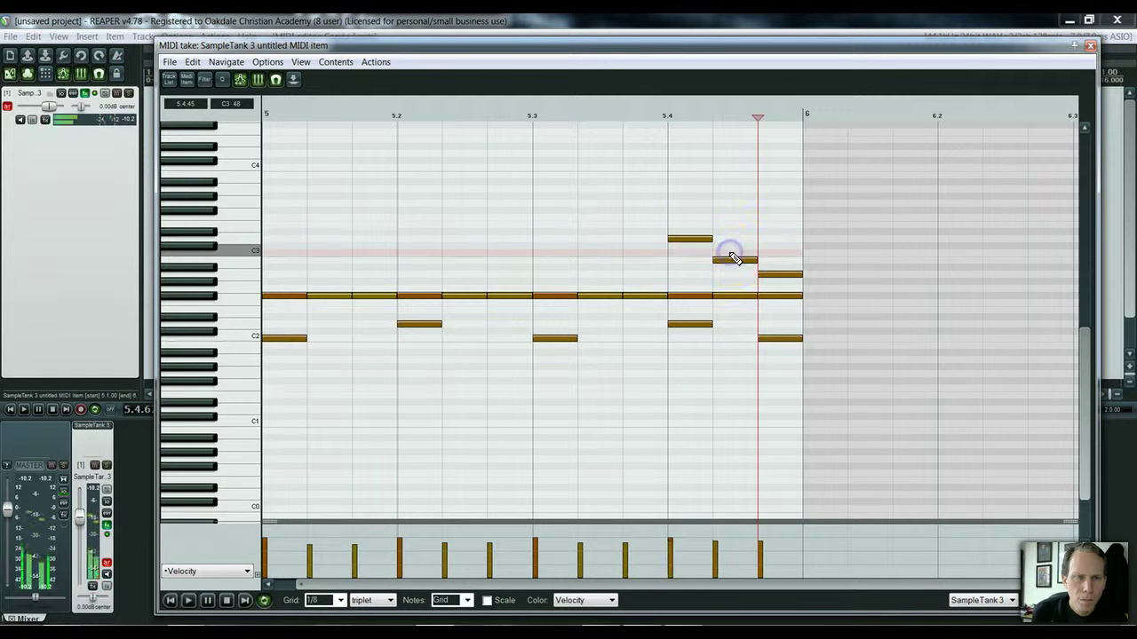
Add an E3 note on the last triplet of bar 5 and close the editor
click(775, 197)
drag(775, 199, 777, 228)
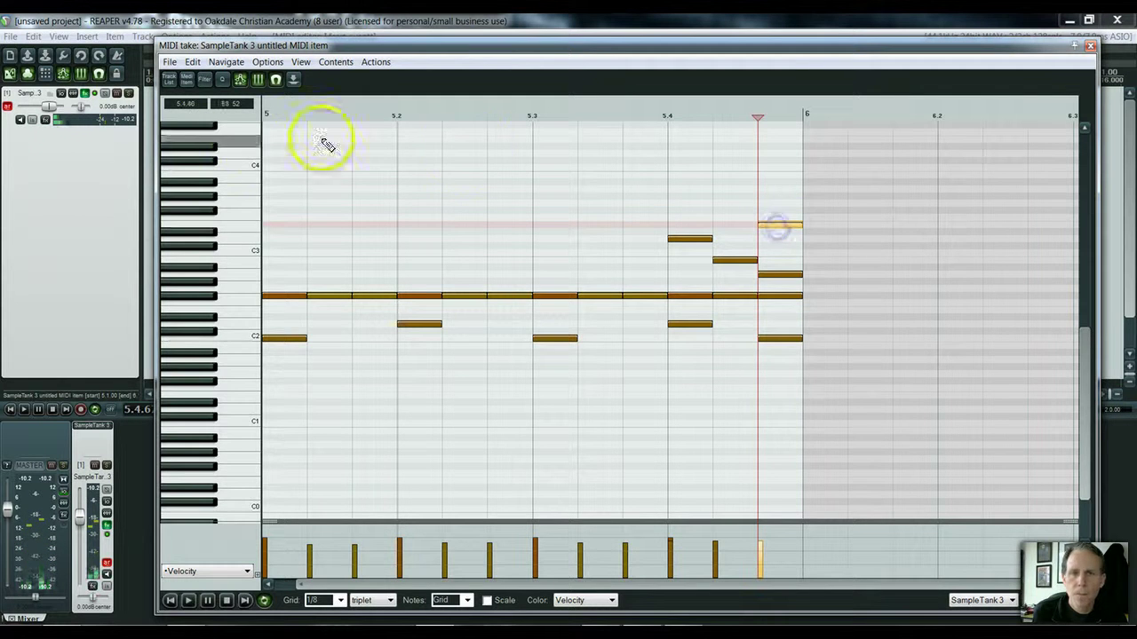
click(1090, 45)
Set the loop selection to bars 2 through 5 and audition the four-bar pattern
drag(739, 78, 264, 73)
key(space)
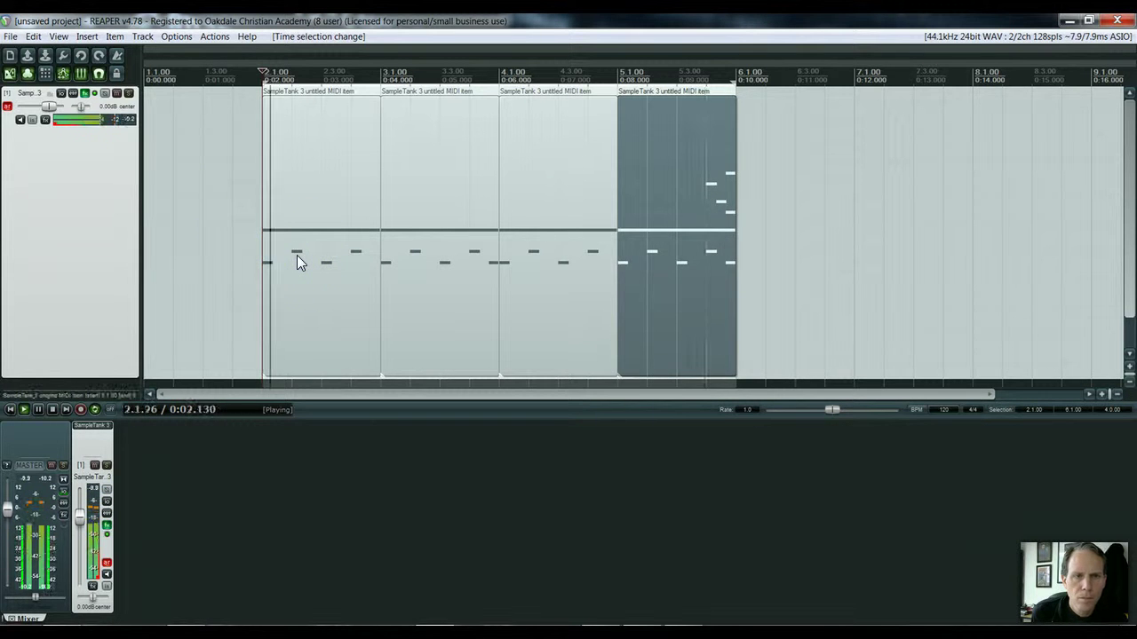
key(space)
Copy all four items to bars 6 through 9, then copy the bar 5 fill item to bar 1
key(ctrl+a)
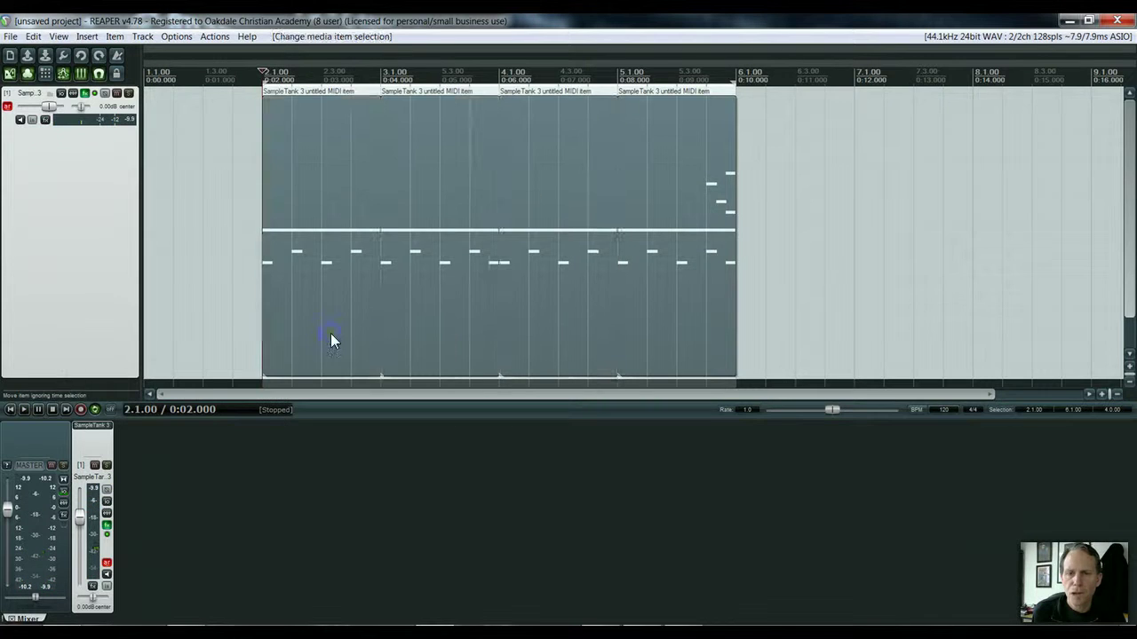
drag(331, 334, 806, 360)
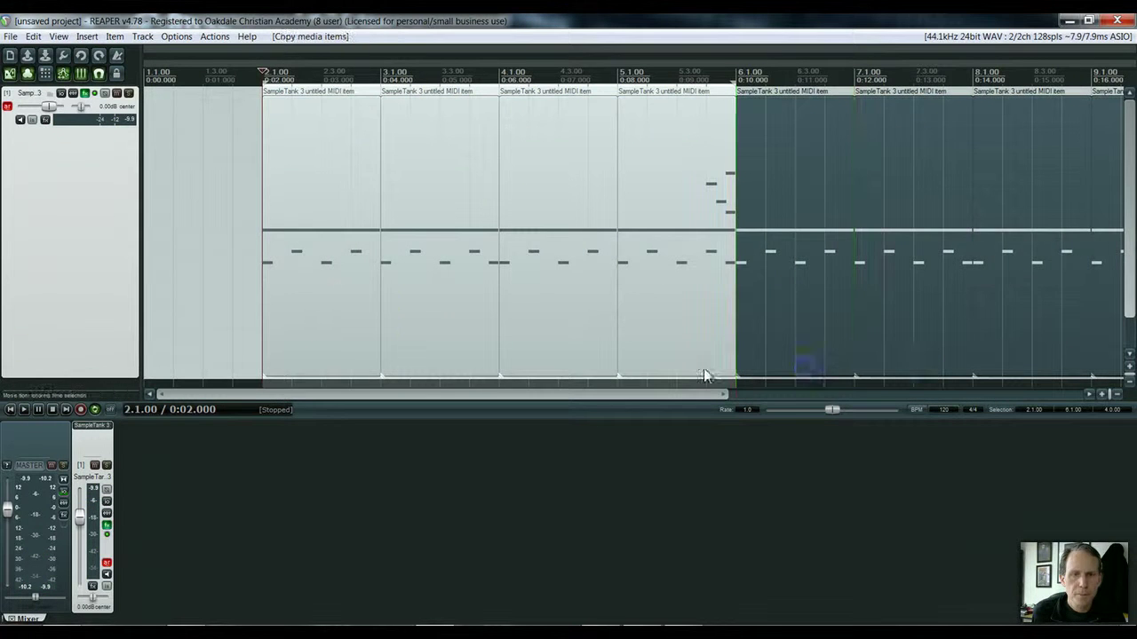
click(353, 310)
click(657, 329)
drag(669, 334, 199, 311)
In the bar 1 item, delete the D3 and B2 tom notes on the first two triplets of beat 4
double_click(197, 297)
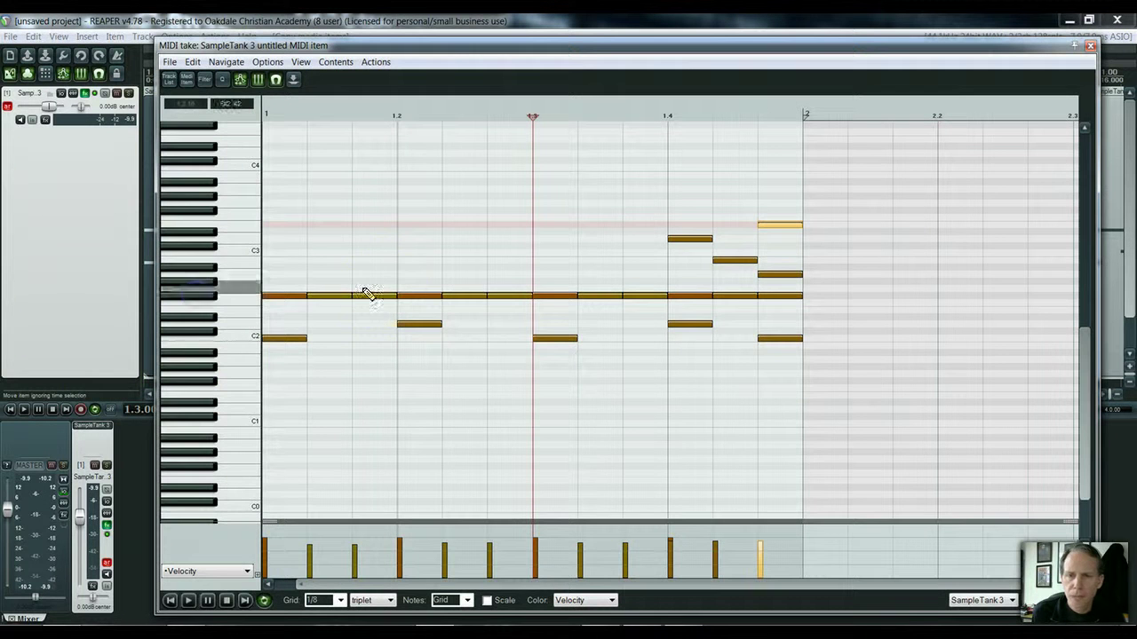
drag(632, 213, 757, 271)
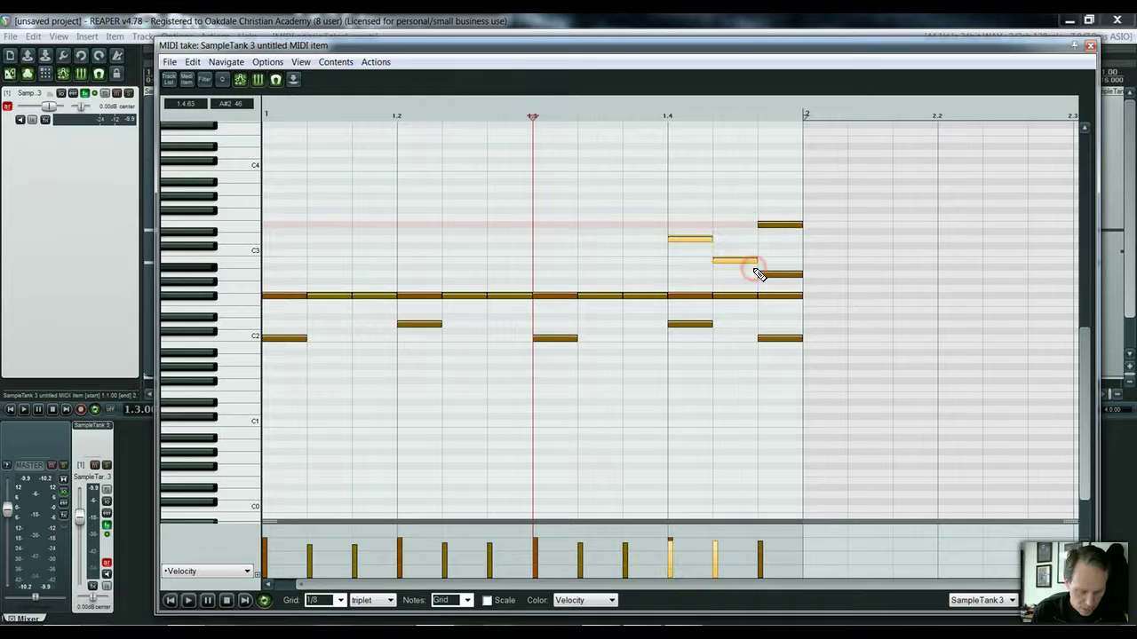
key(Delete)
Delete the second and third hi-hat notes of beats 1 to 3 and the second hi-hat note of beat 4
drag(329, 271, 372, 306)
key(Delete)
drag(464, 290, 513, 310)
key(Delete)
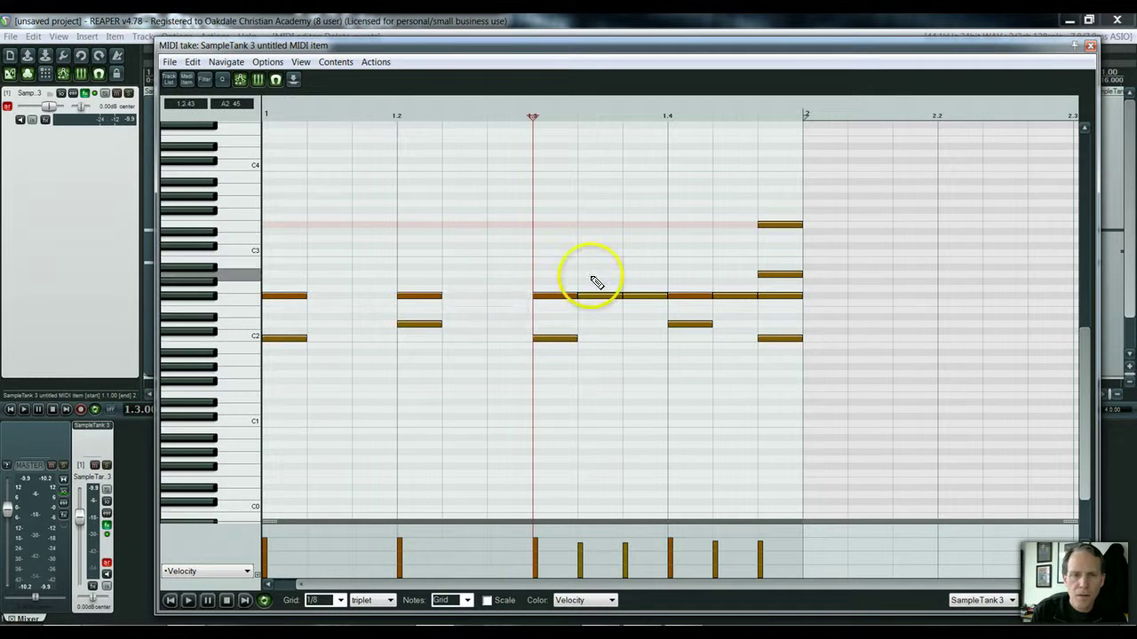
drag(591, 281, 637, 312)
key(Delete)
mouse_move(735, 286)
mouse_down()
mouse_move(774, 314)
mouse_move(749, 302)
mouse_up()
key(Delete)
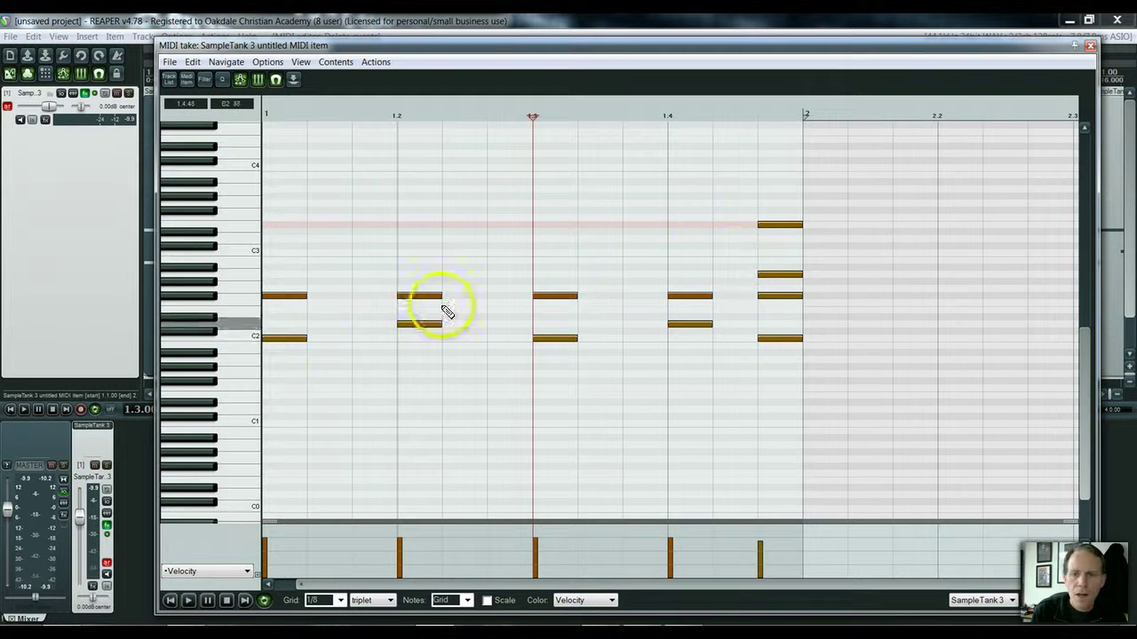
Move the snare notes on beats 2 and 4 of bar 1 down to C2, then audition the arrangement from bar 1
drag(409, 325, 411, 337)
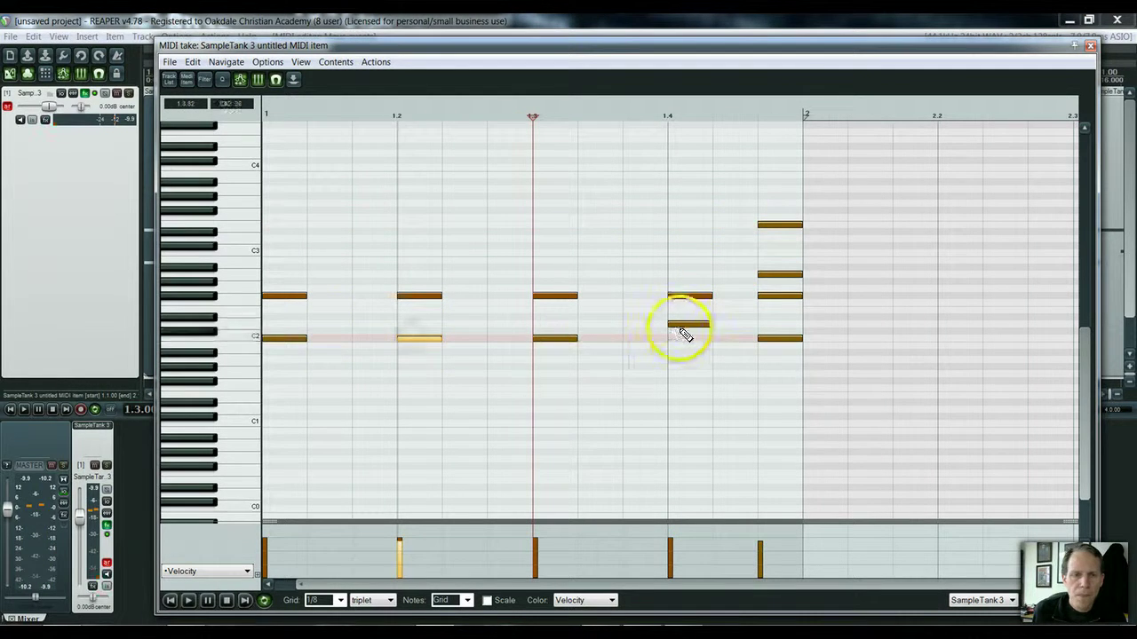
drag(684, 322, 683, 337)
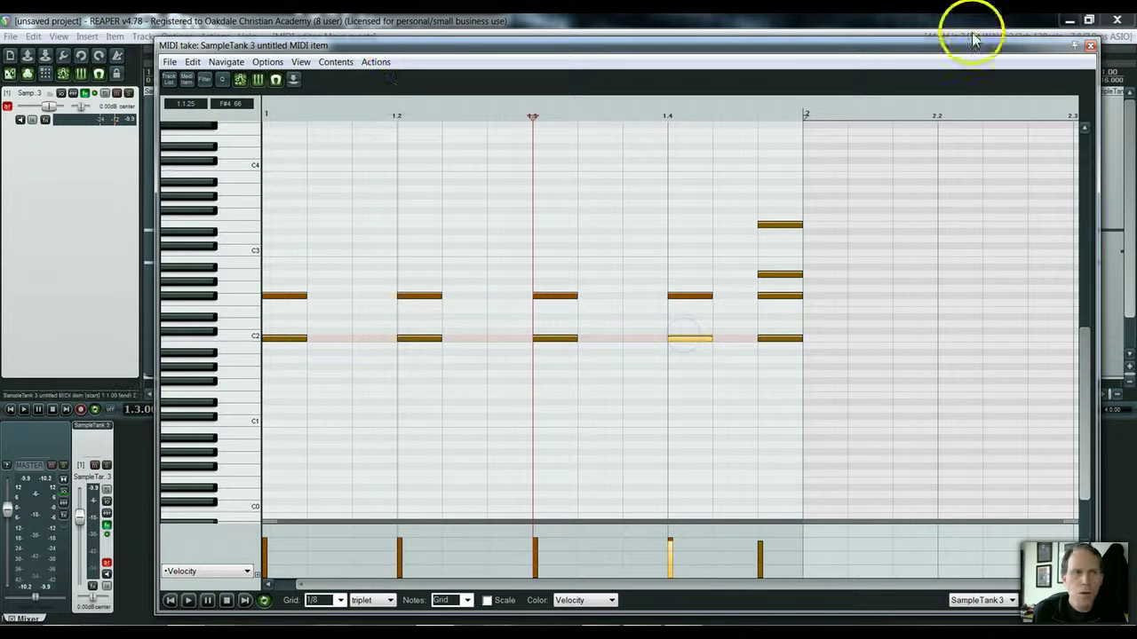
click(1091, 46)
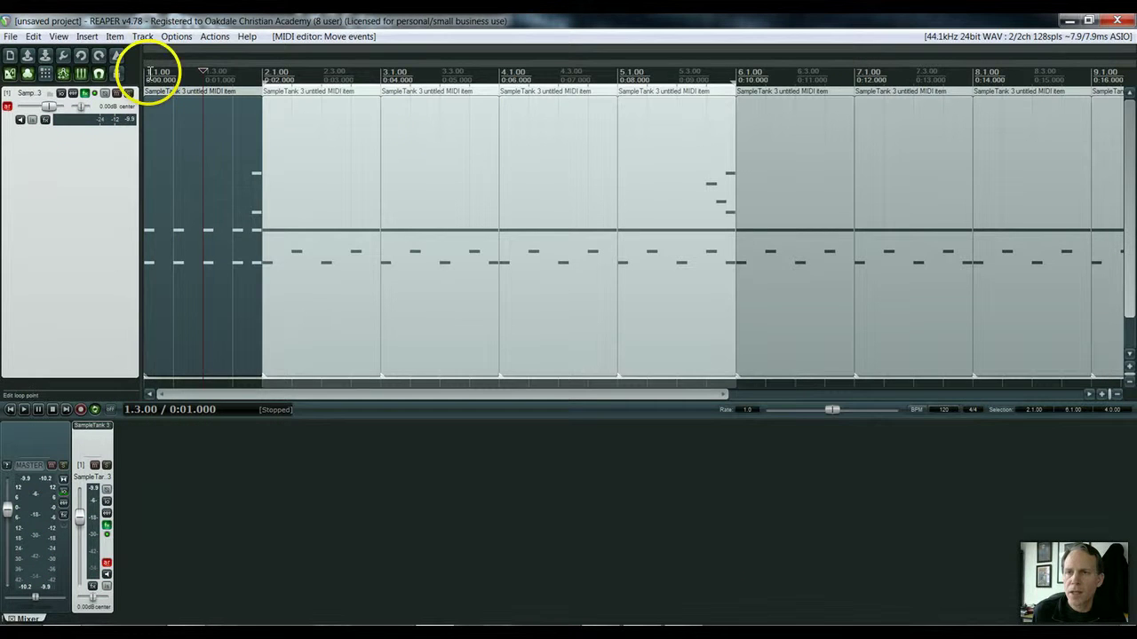
key(space)
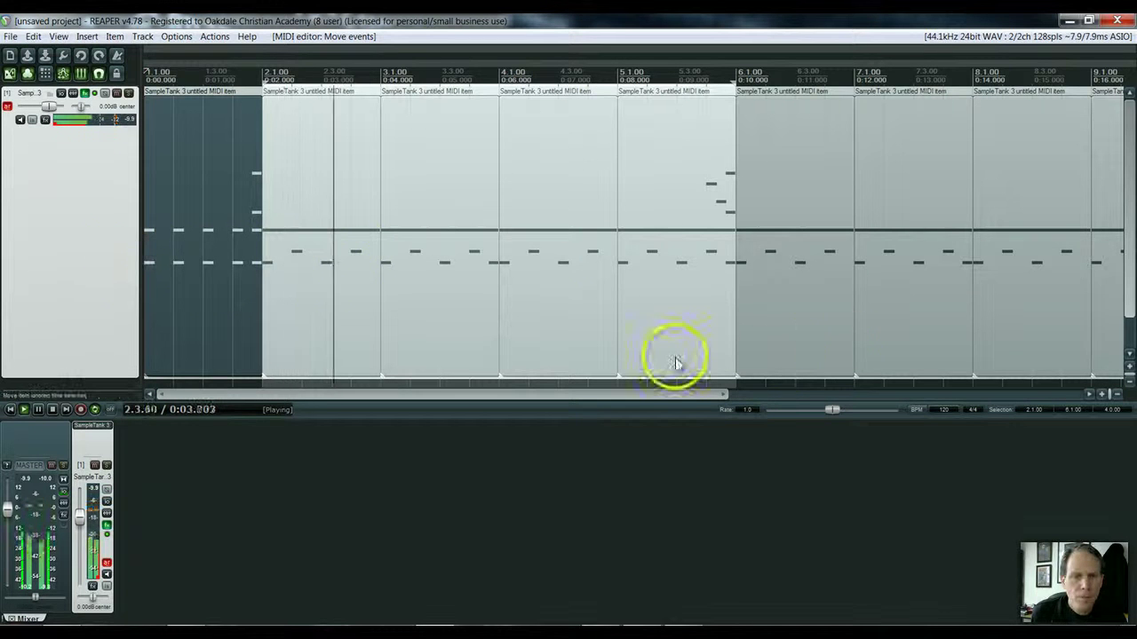
key(space)
Place a copy of the last beat of the bar 9 item at the start of bar 10
drag(725, 392, 920, 392)
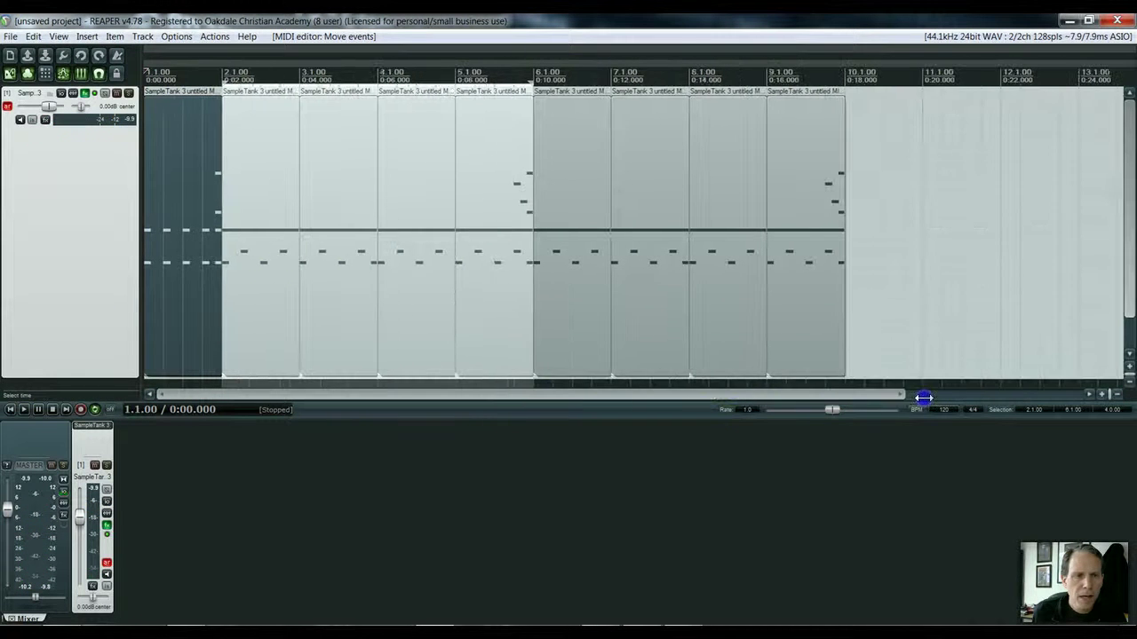
click(826, 333)
drag(808, 325, 848, 311)
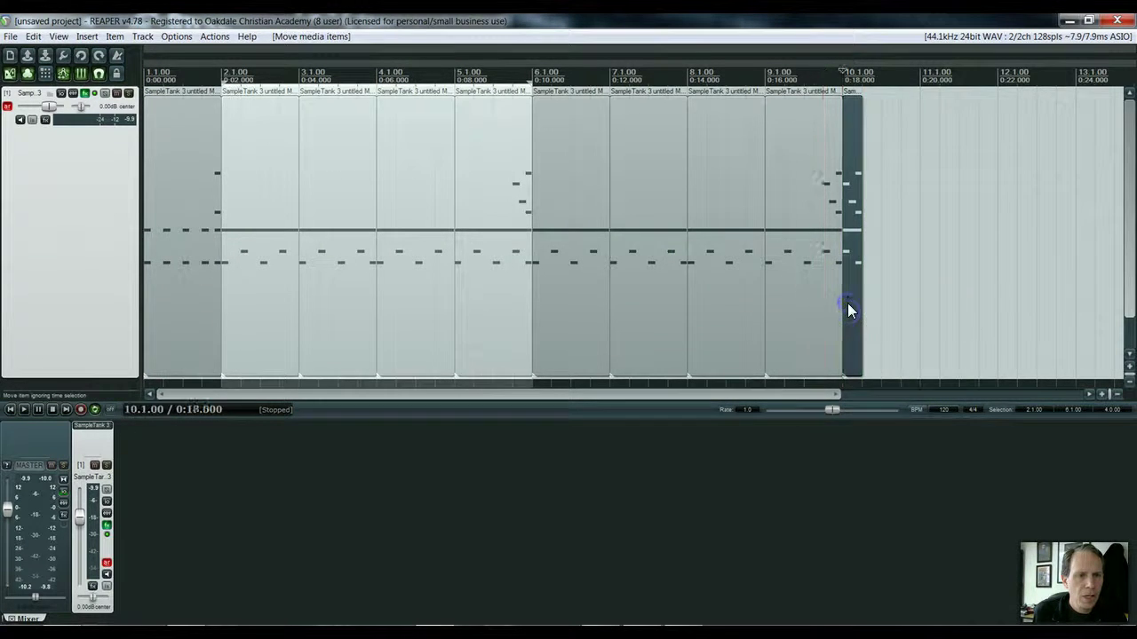
In the bar 10 item, move the kick and E3 notes to the first triplet and delete the notes on the remaining triplets
double_click(847, 304)
drag(778, 337, 693, 338)
click(726, 246)
drag(729, 250, 690, 223)
drag(746, 195, 799, 338)
key(Delete)
click(1094, 46)
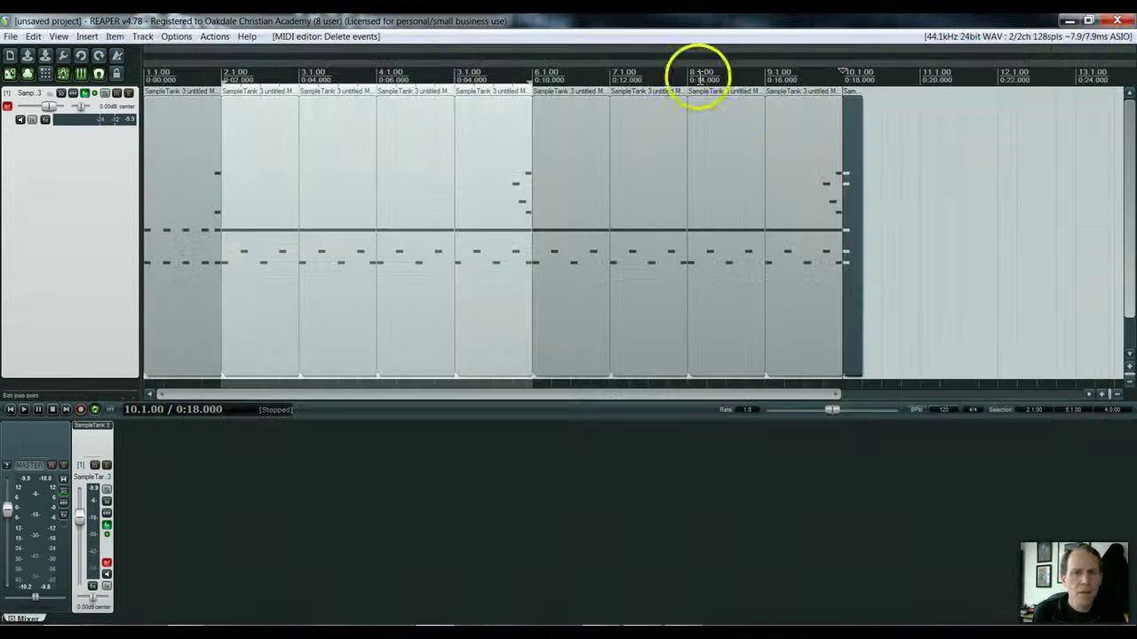
Extend the time selection back to bar 1, turn off repeat and play the arrangement from the beginning
drag(219, 83, 114, 84)
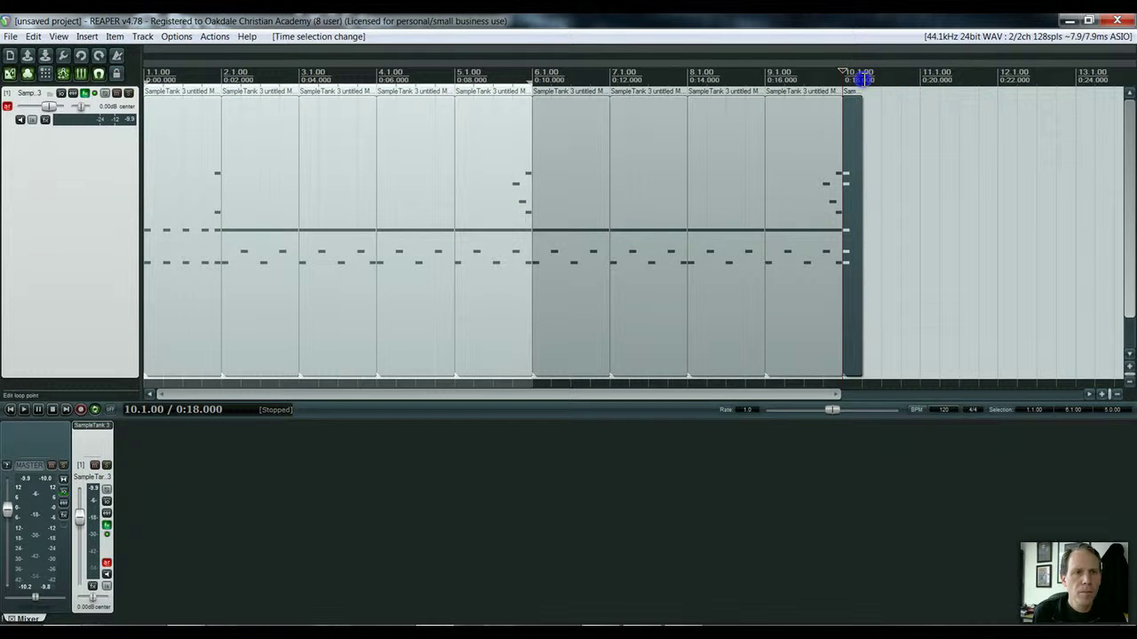
click(146, 69)
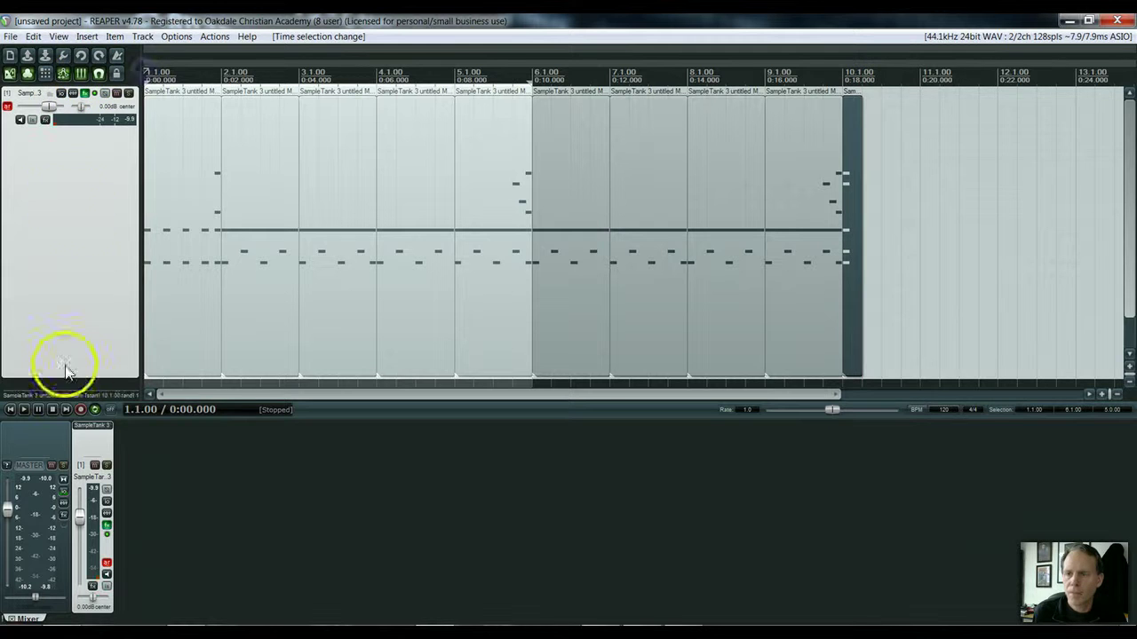
key(space)
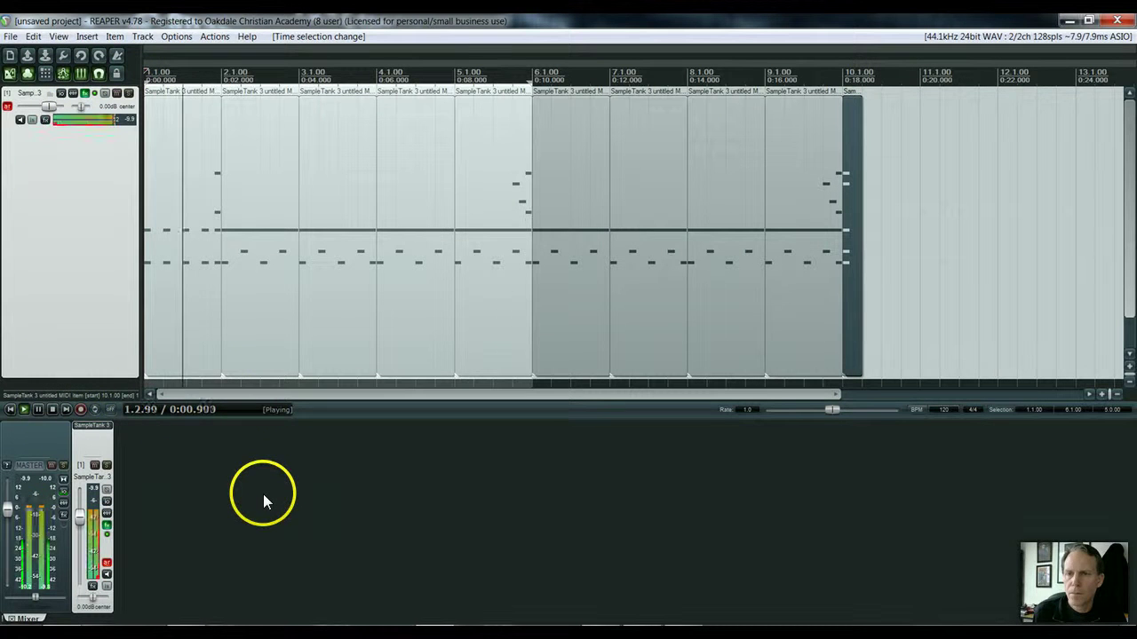